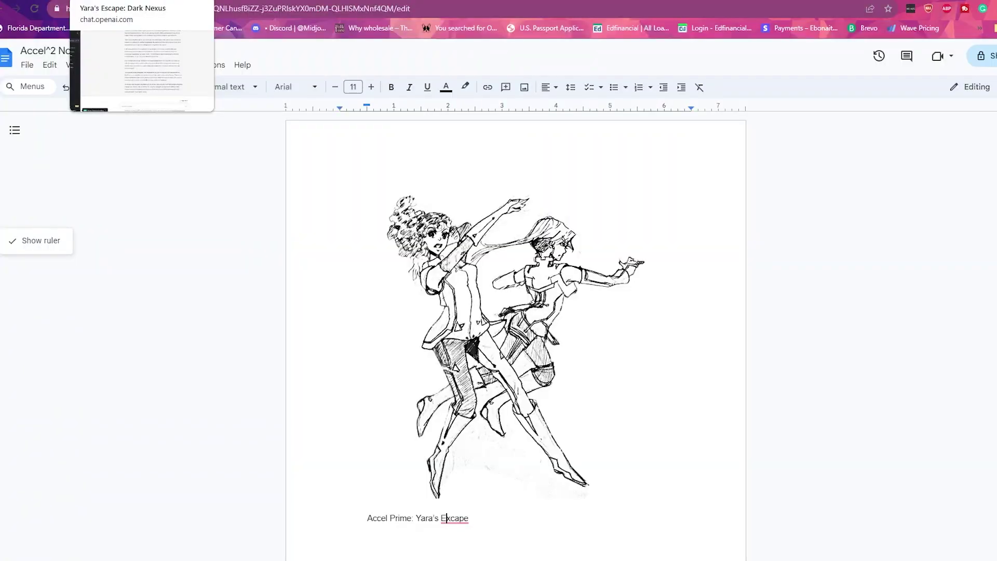
Switch to the ChatGPT conversation, enlarge the page around the original story prompt, and dismiss the custom instructions notice.
left_click(130, 1)
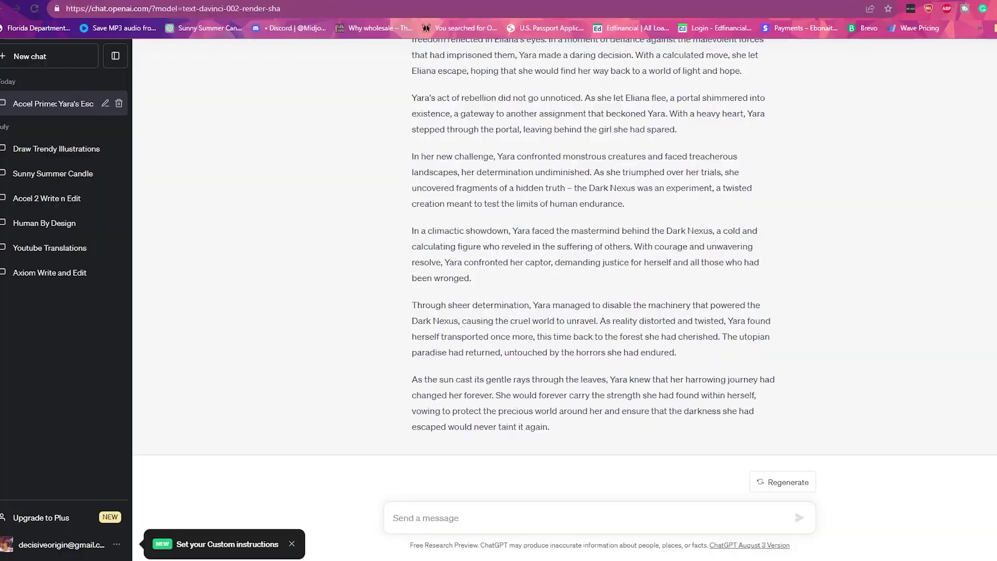
scroll(410, 233, "up", 6)
scroll(411, 223, "up", 3)
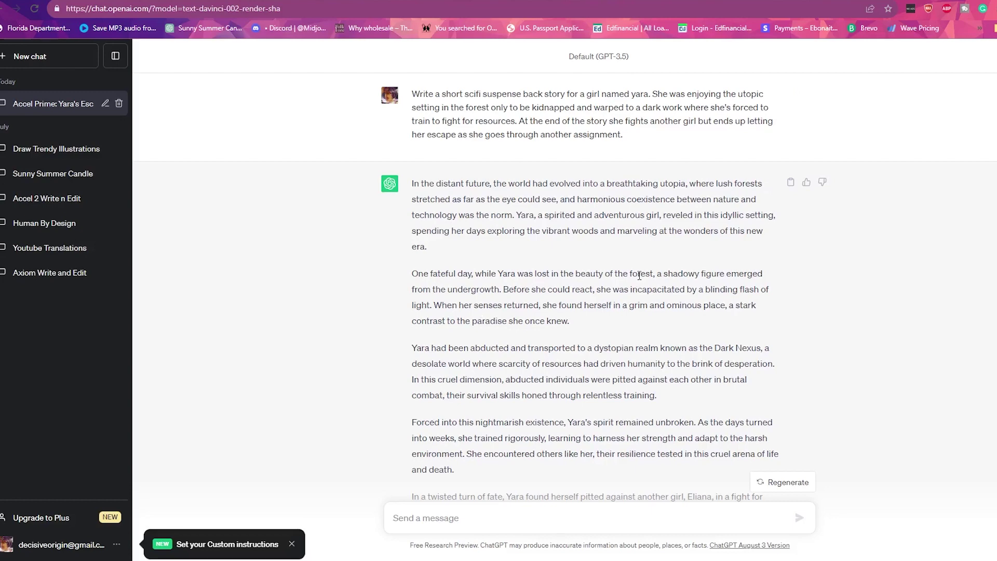
key("ctrl+plus")
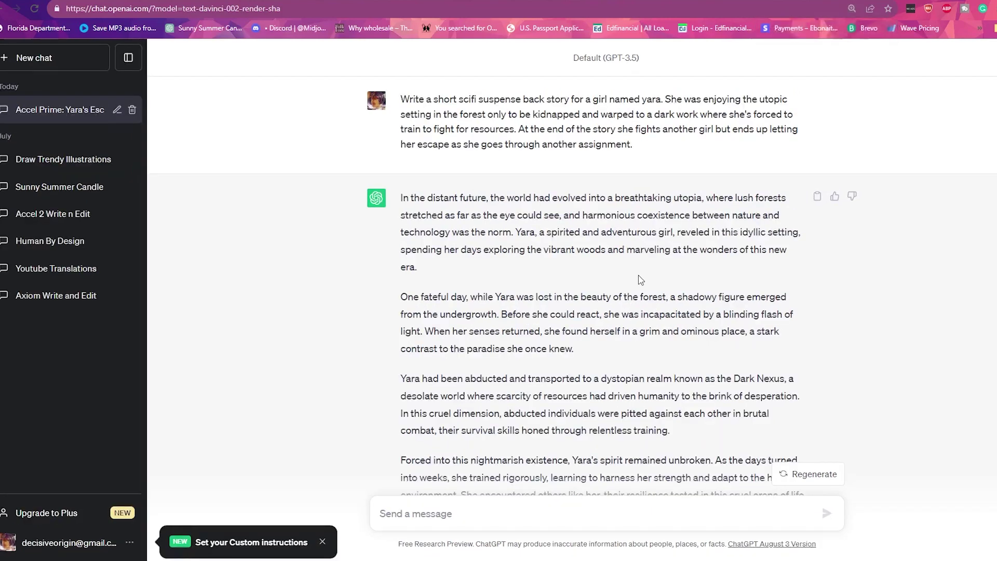
left_click_drag(402, 98, 640, 146)
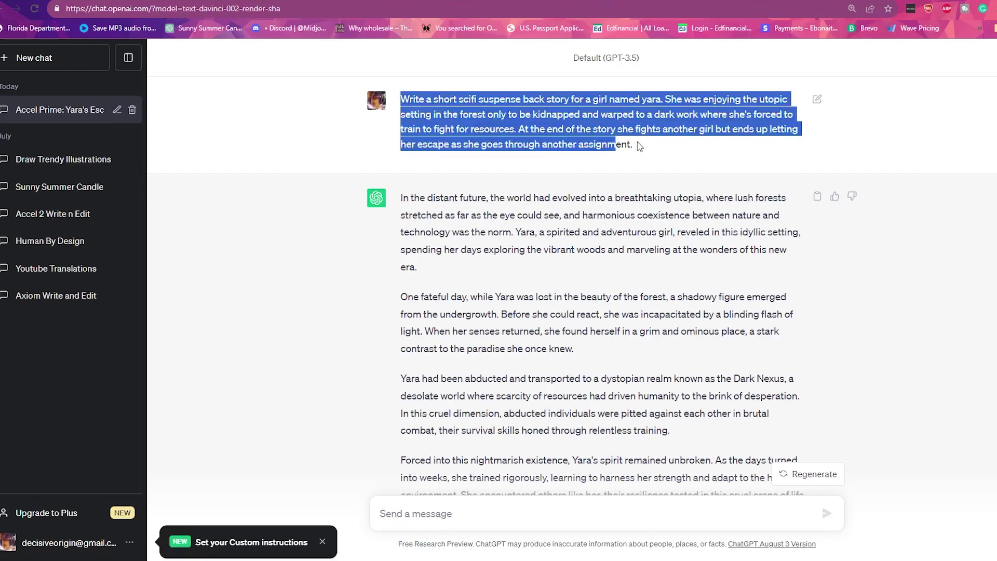
left_click(648, 149)
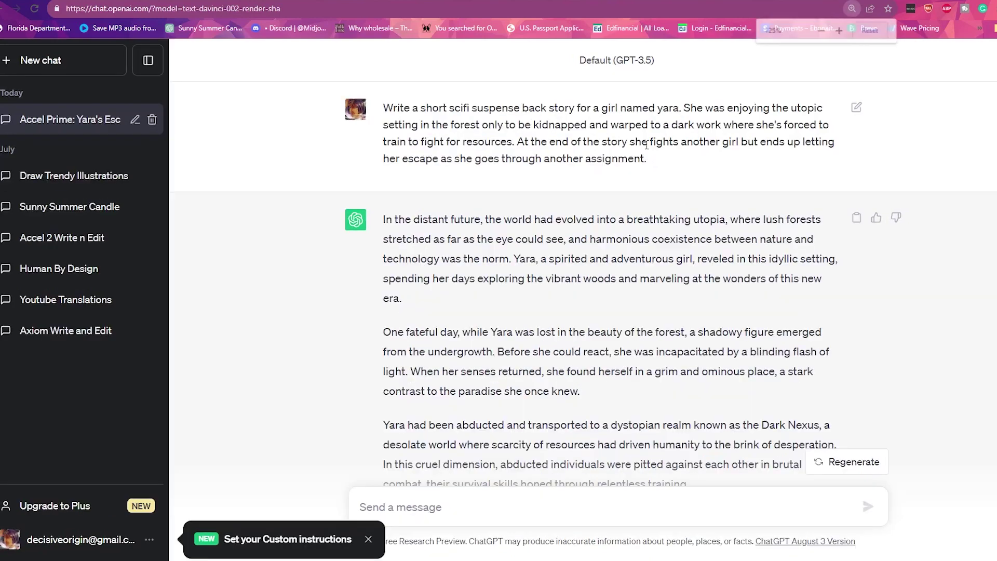
key("ctrl+plus")
key("ctrl+plus")
key("ctrl+plus")
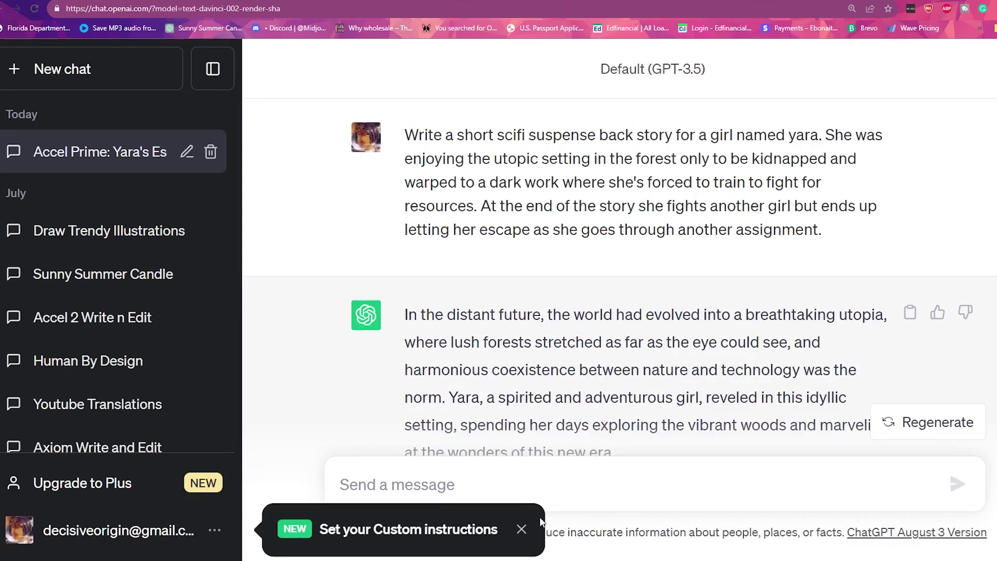
left_click(521, 529)
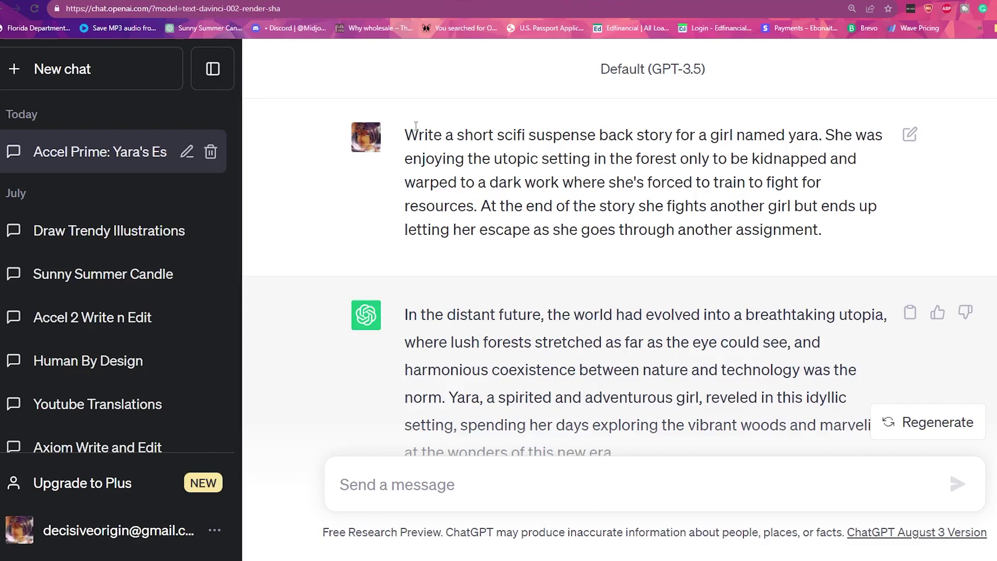
Read through the backstory prompt at the start of the conversation, including the character name it gives.
left_click_drag(407, 135, 847, 243)
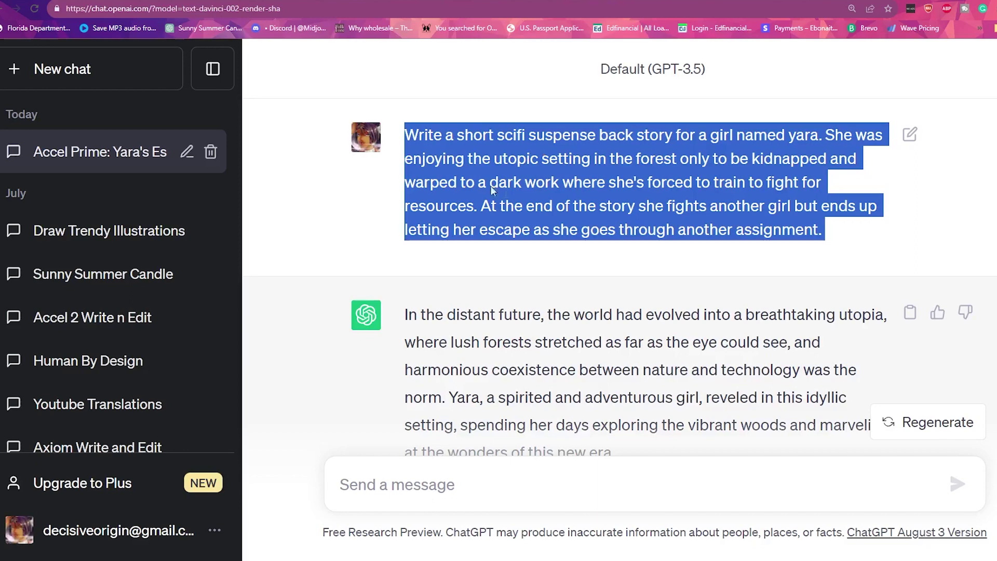
left_click(393, 147)
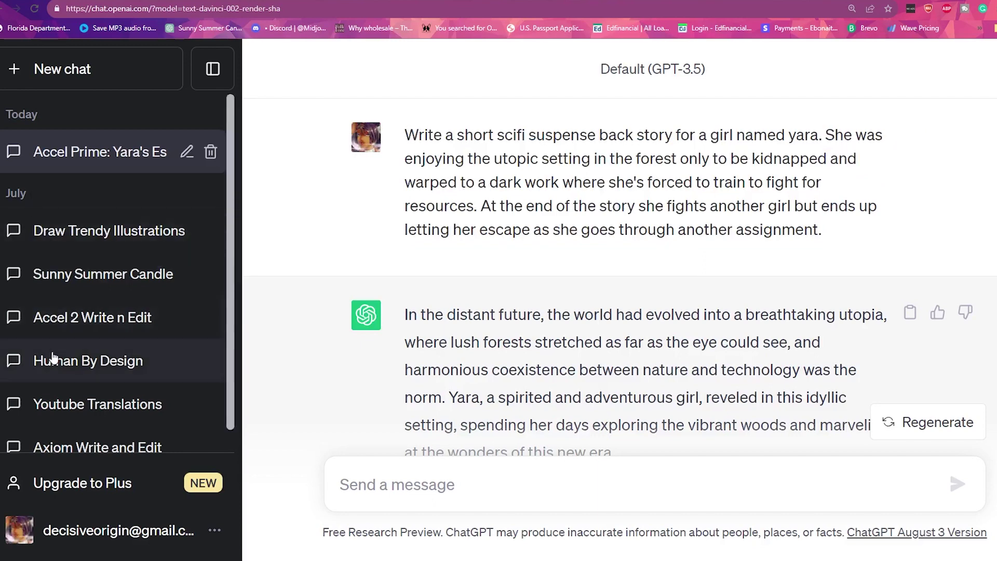
scroll(155, 286, "down", 1)
scroll(155, 286, "up", 1)
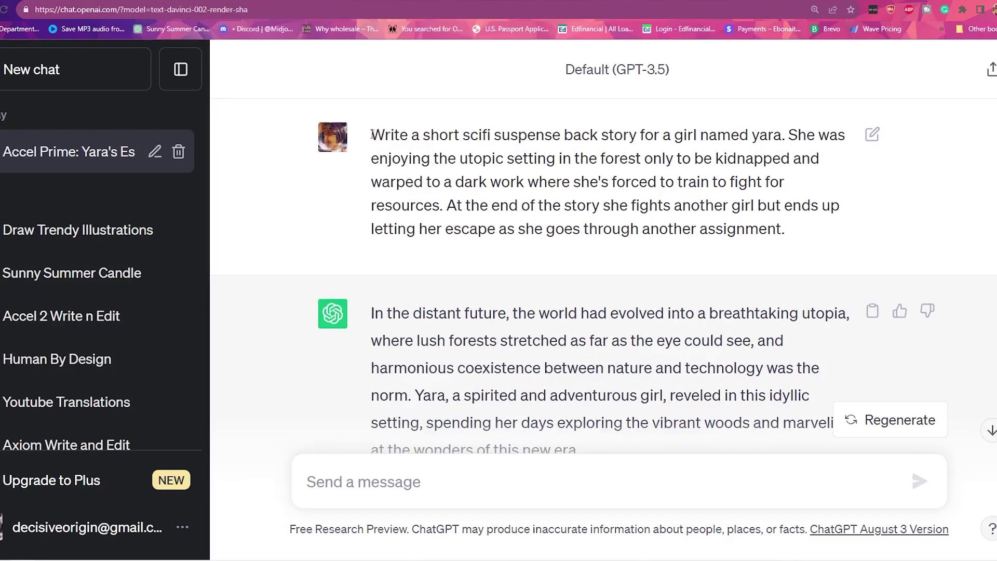
left_click_drag(372, 135, 809, 233)
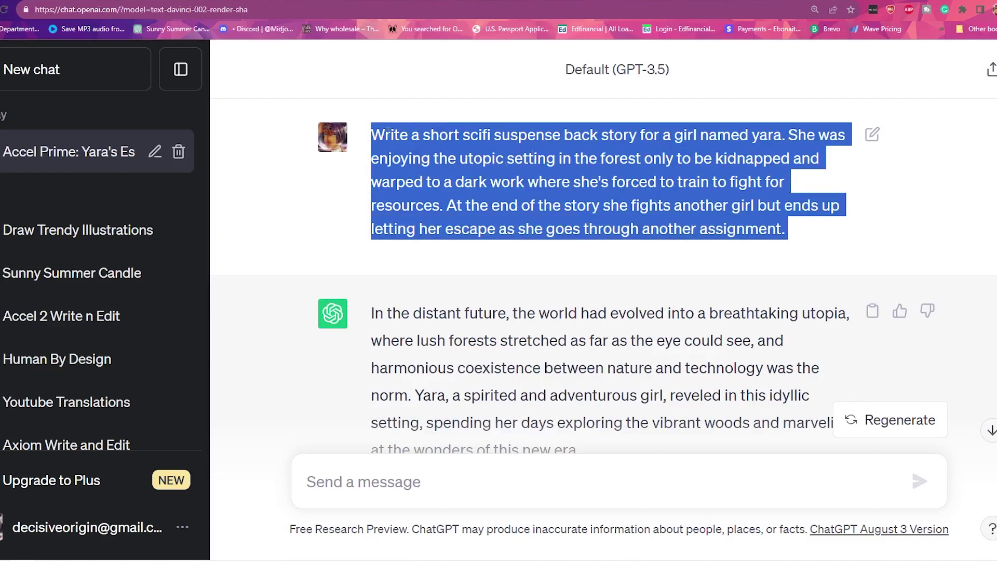
left_click(398, 142)
double_click(767, 136)
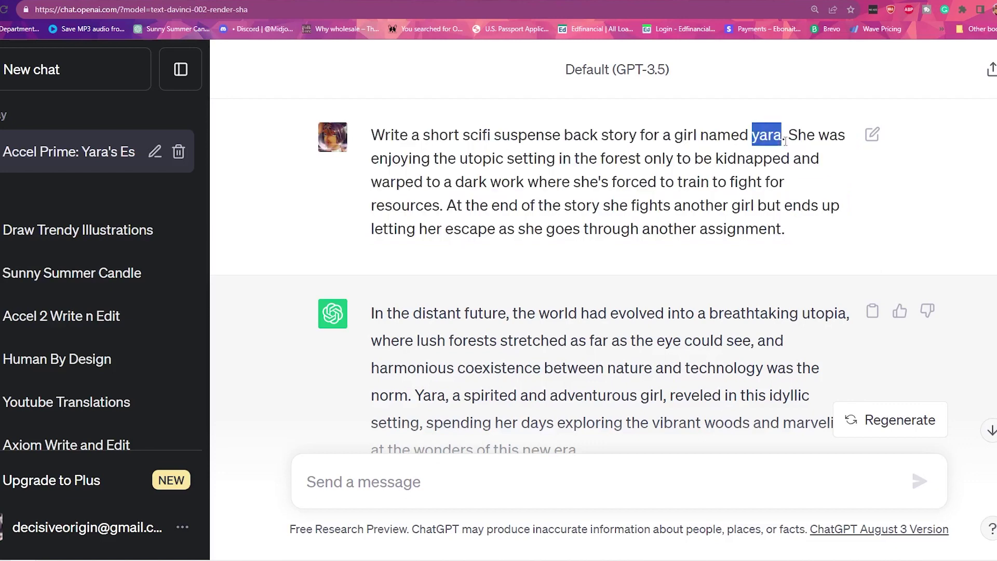
left_click(623, 200)
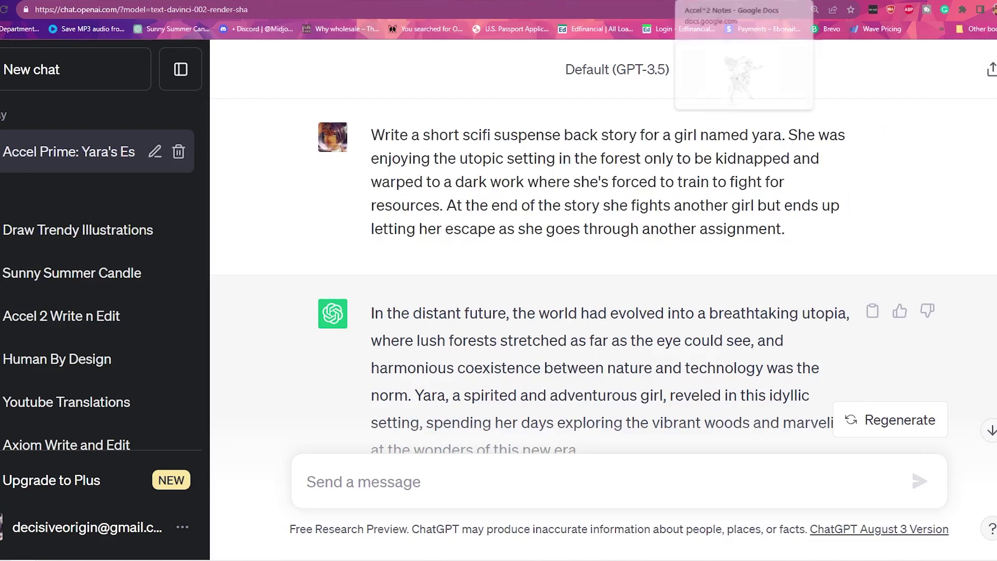
Switch to the Accel^2 Notes document in Google Docs and look over the character drawing at an enlarged view.
left_click(748, 0)
scroll(502, 222, "down", 2)
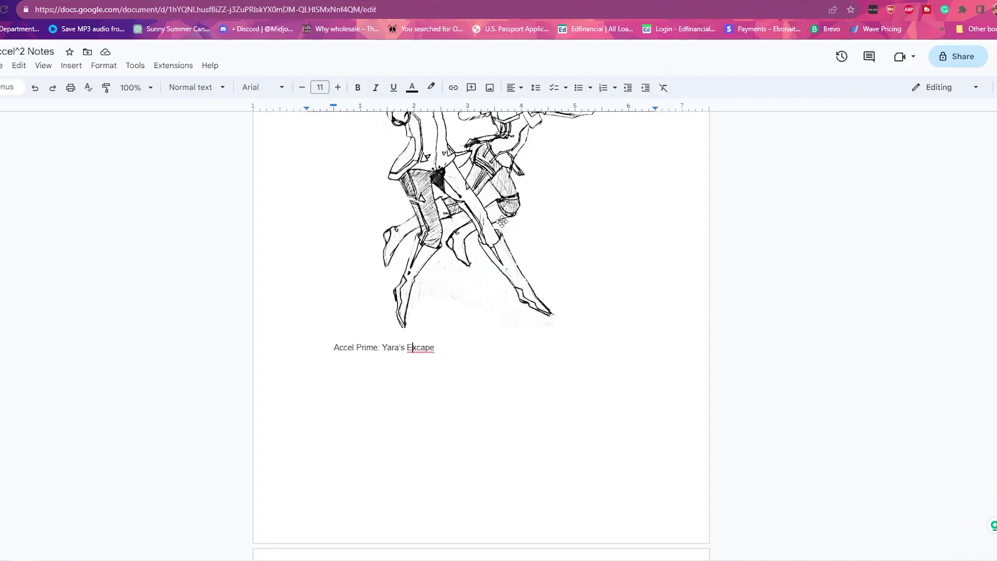
scroll(577, 270, "up", 3)
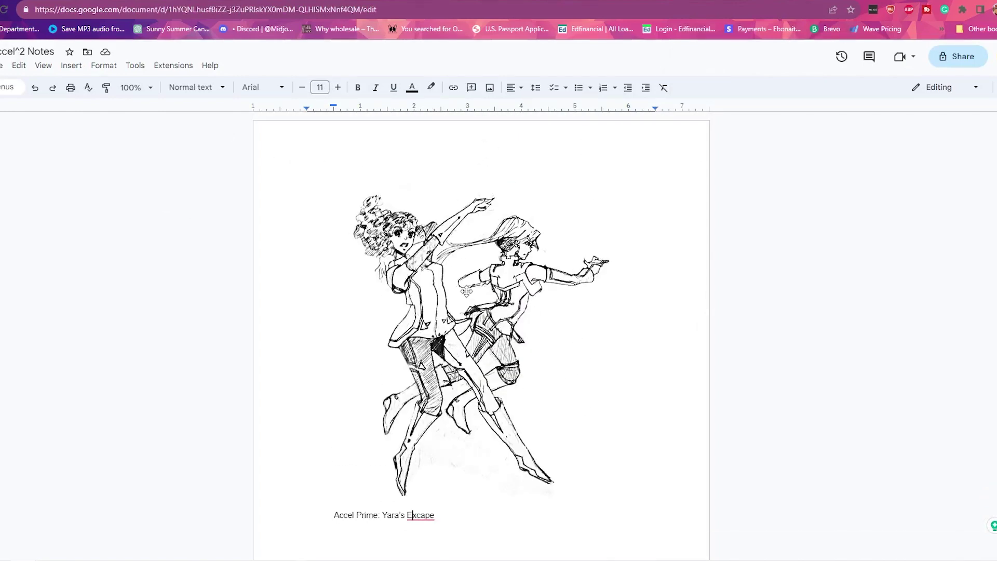
left_click(454, 304)
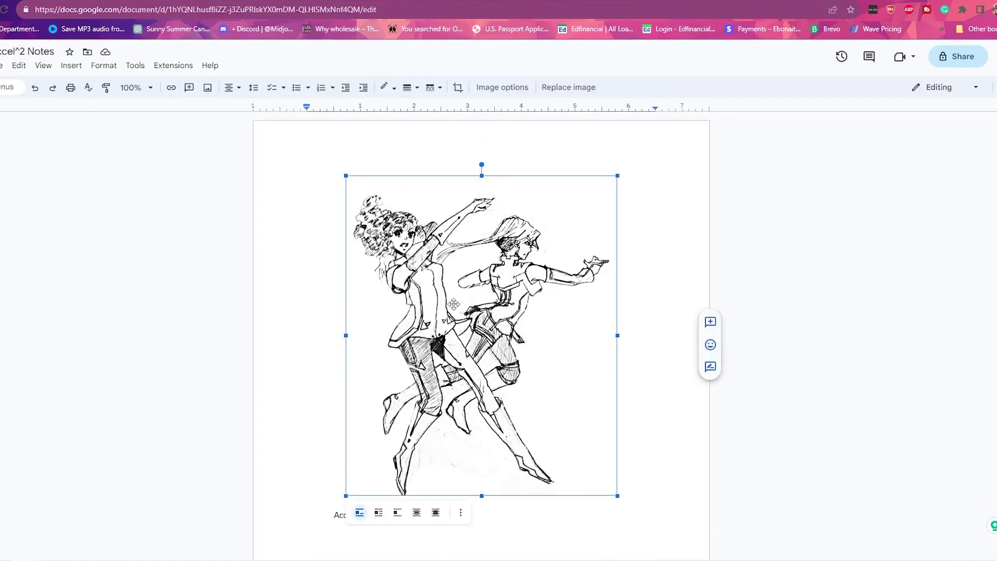
key("ctrl+plus")
scroll(455, 305, "down", 5)
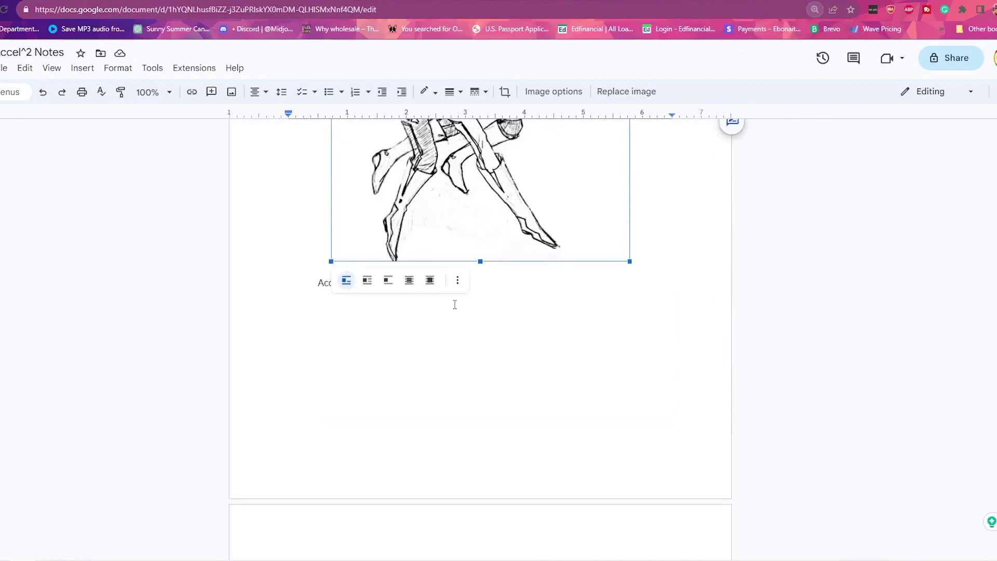
scroll(592, 340, "up", 5)
Look through the document's story notes, upload list and chapter outlines down to Ch.5.
scroll(482, 291, "down", 5)
scroll(353, 304, "down", 9)
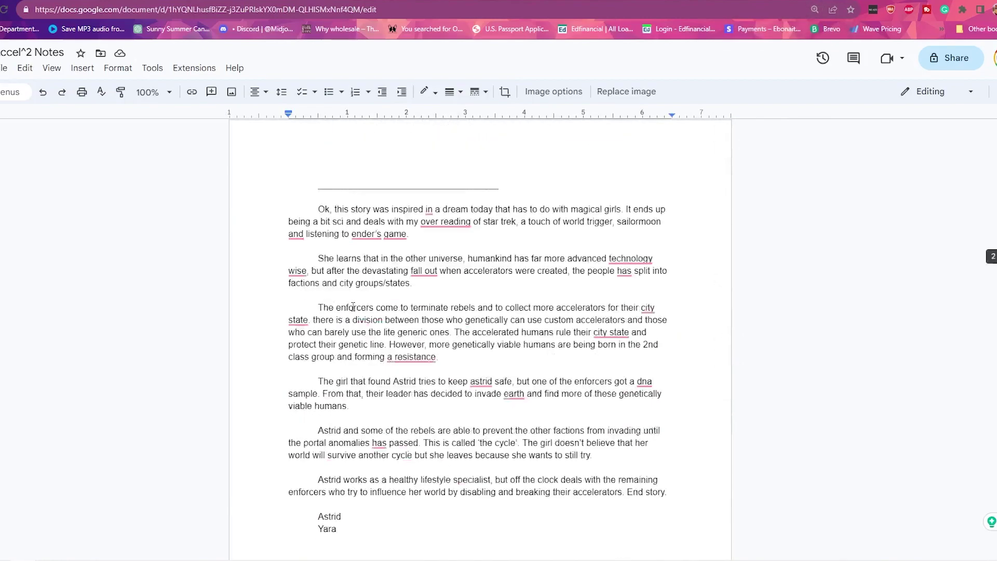
scroll(302, 365, "up", 4)
left_click(302, 365)
scroll(302, 364, "down", 4)
scroll(303, 365, "down", 1)
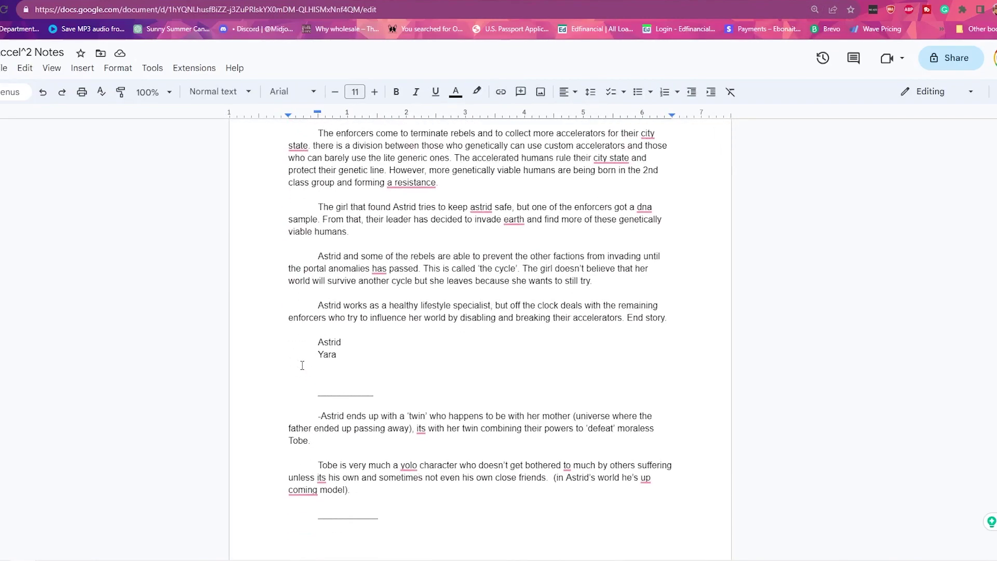
scroll(357, 370, "up", 3)
scroll(405, 338, "down", 17)
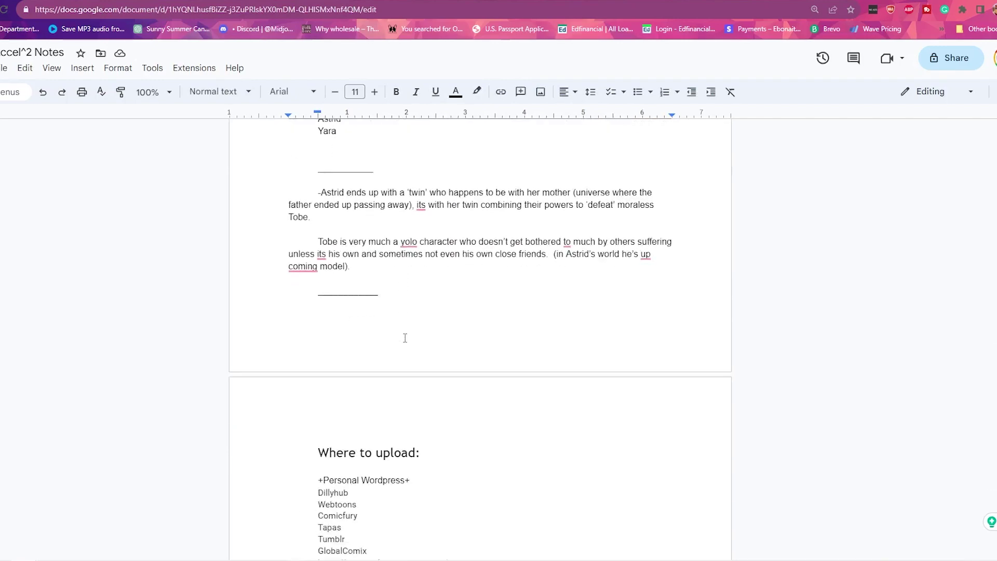
scroll(396, 221, "down", 6)
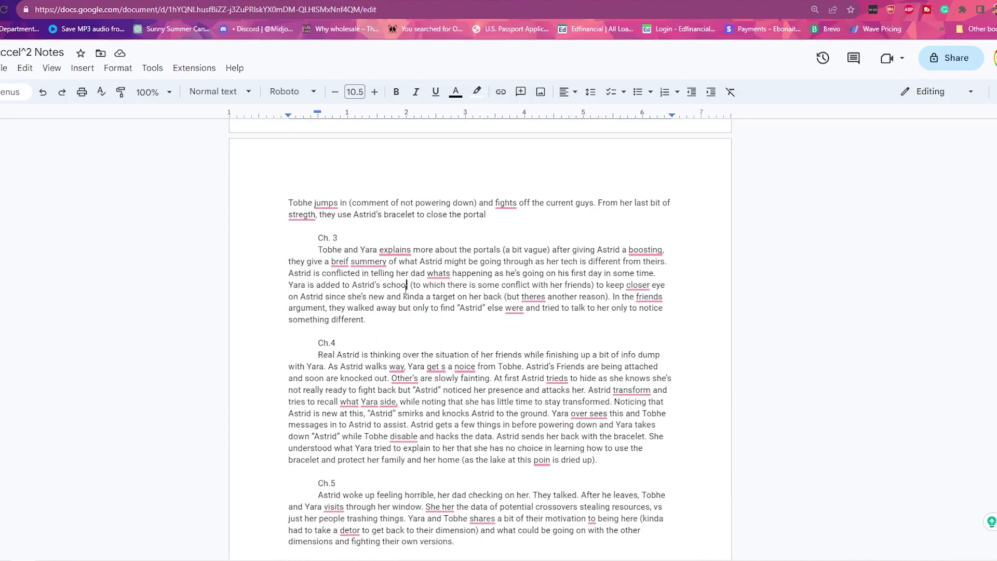
scroll(405, 301, "down", 3)
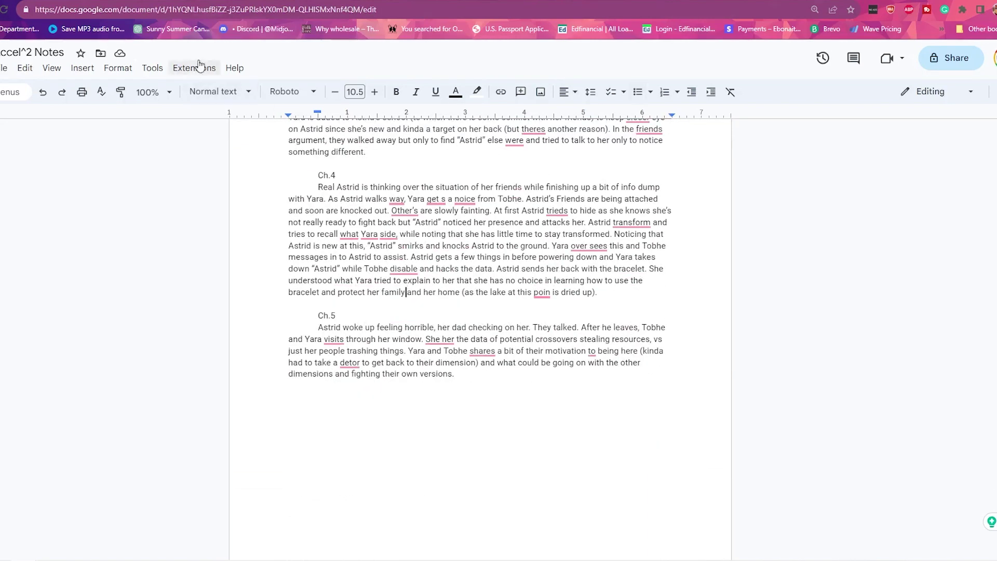
Switch back to the ChatGPT conversation and examine the prompt's opening request and the premise that follows it.
key("ctrl+Tab")
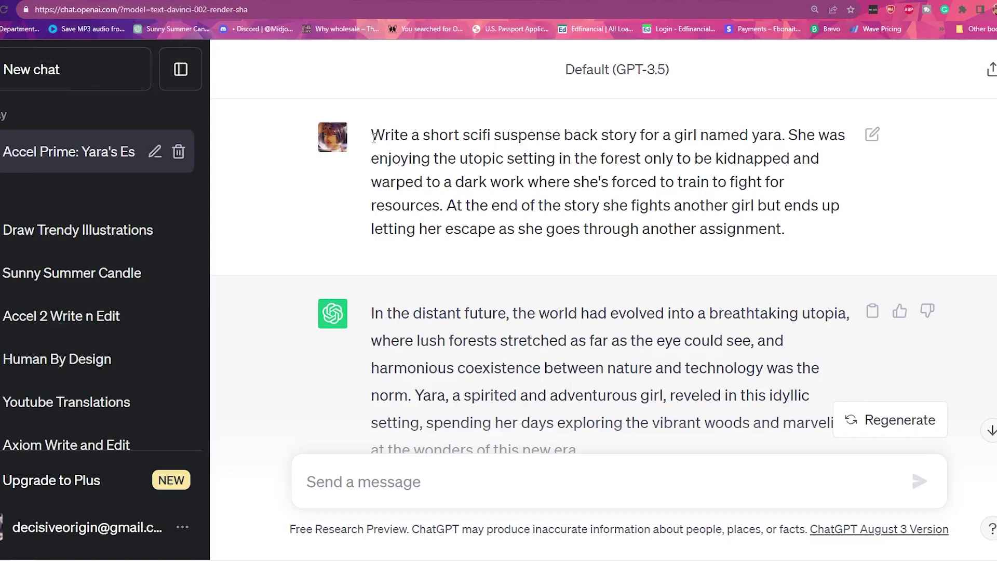
left_click_drag(370, 136, 888, 233)
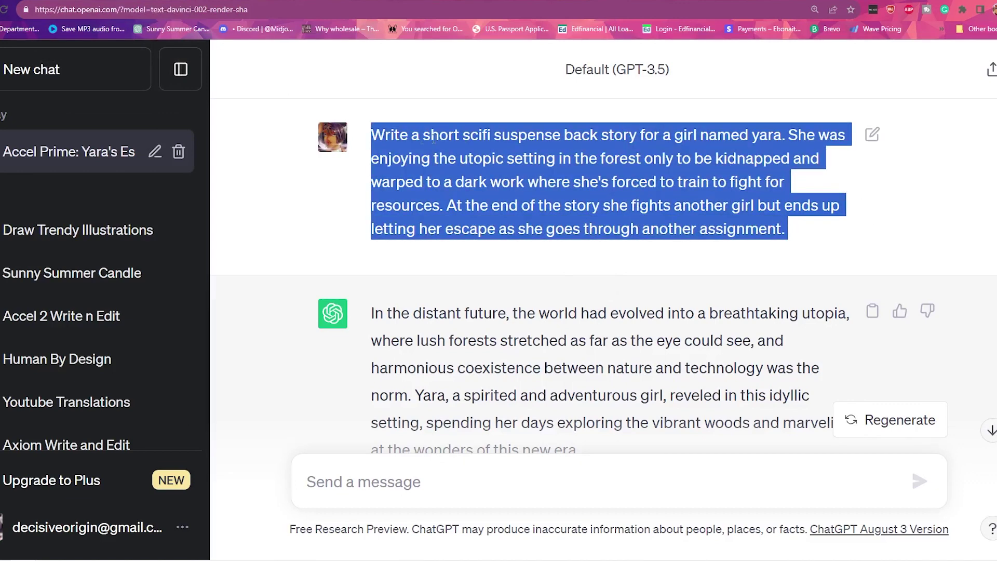
left_click(388, 141)
left_click_drag(371, 135, 848, 243)
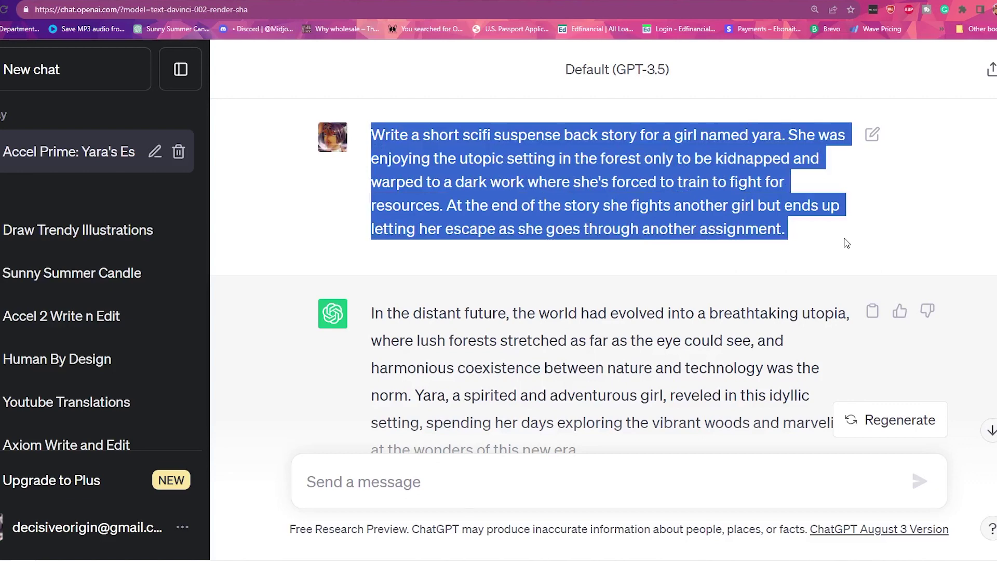
left_click(548, 191)
left_click_drag(372, 135, 470, 136)
left_click(497, 193)
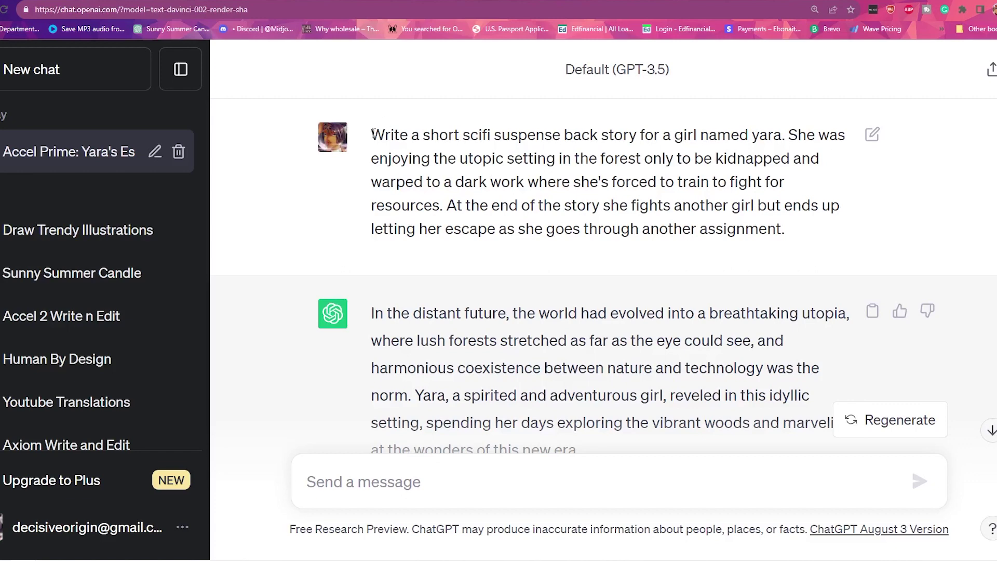
left_click_drag(372, 135, 788, 136)
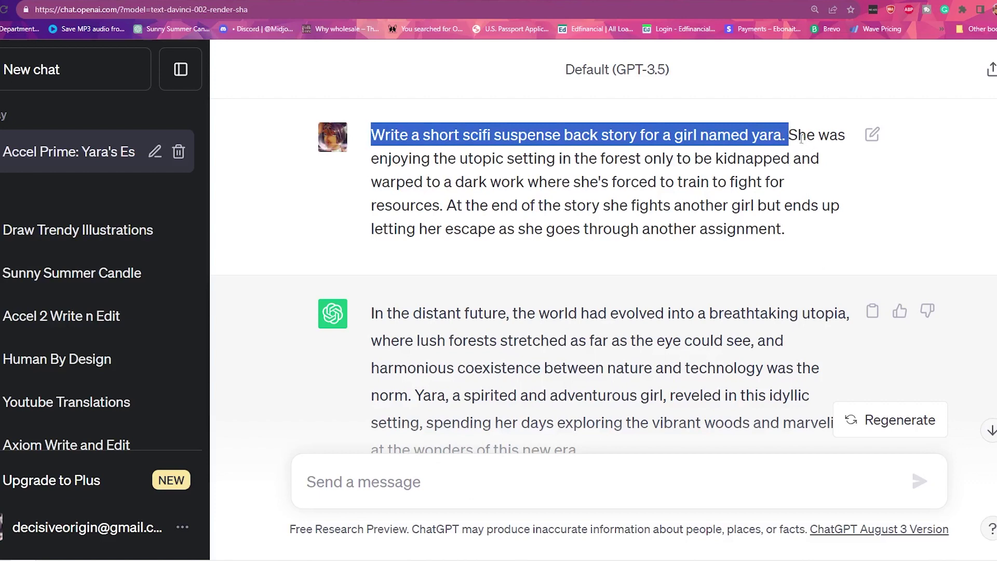
left_click(787, 130)
left_click_drag(787, 132, 813, 196)
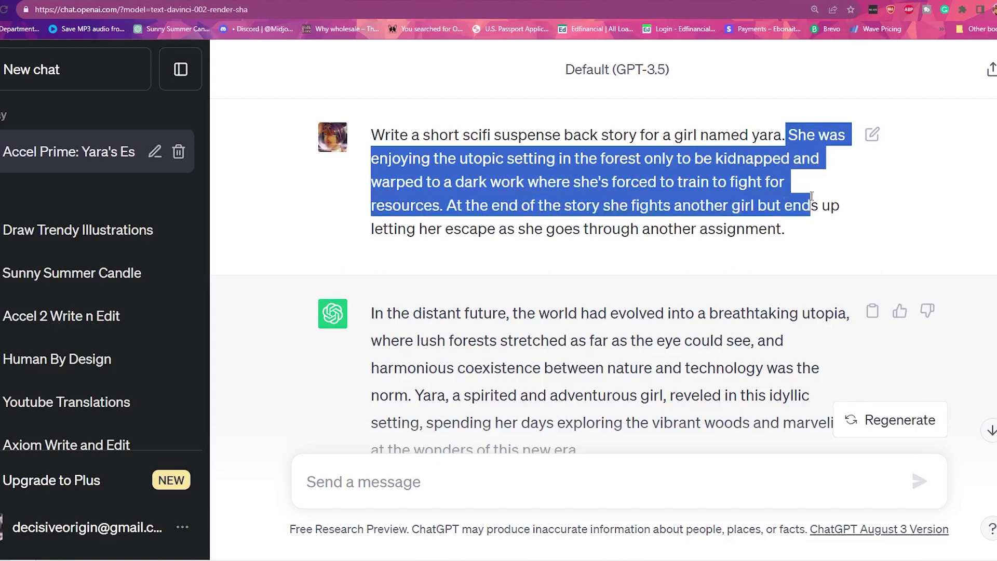
Examine the prompt's "dark work" wording and its ending, and move on to the beginning of the generated story.
left_click(506, 181)
double_click(506, 182)
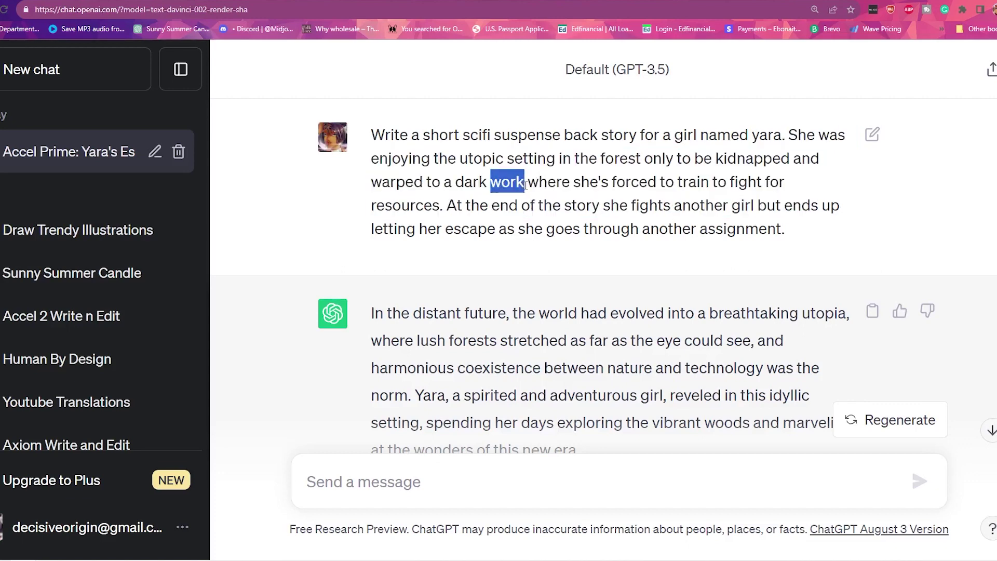
left_click(471, 179)
left_click_drag(453, 182, 539, 183)
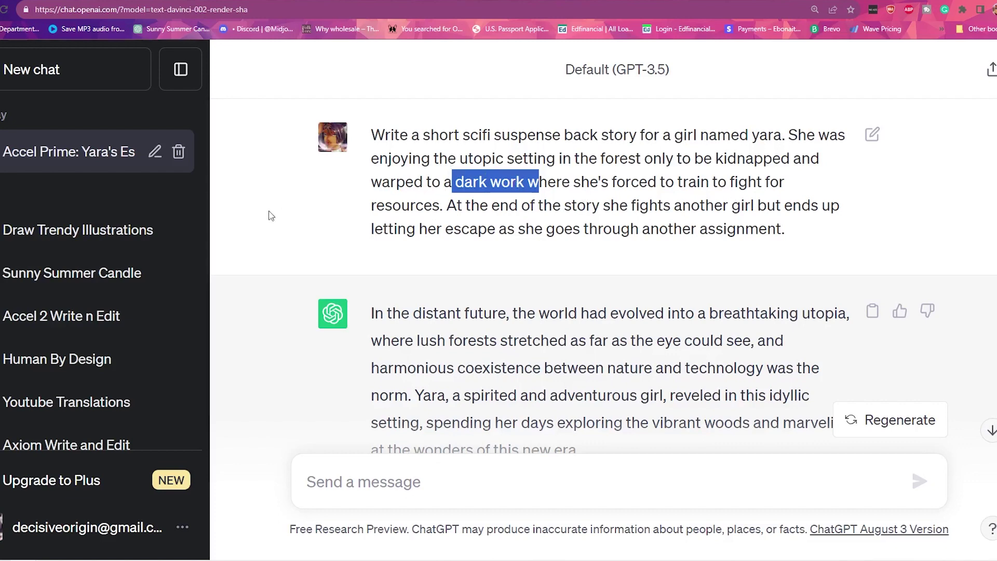
left_click(449, 208)
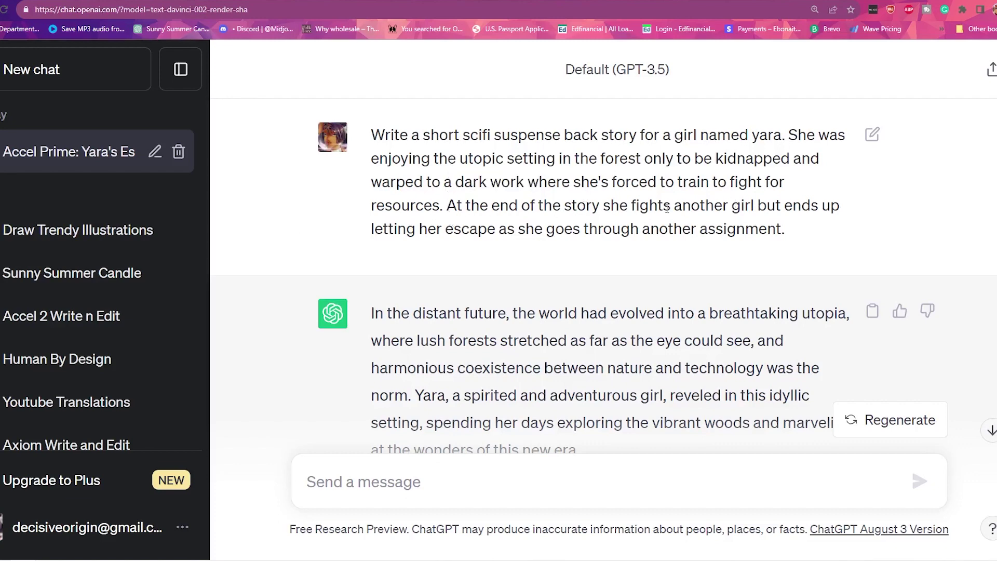
left_click_drag(632, 207, 798, 228)
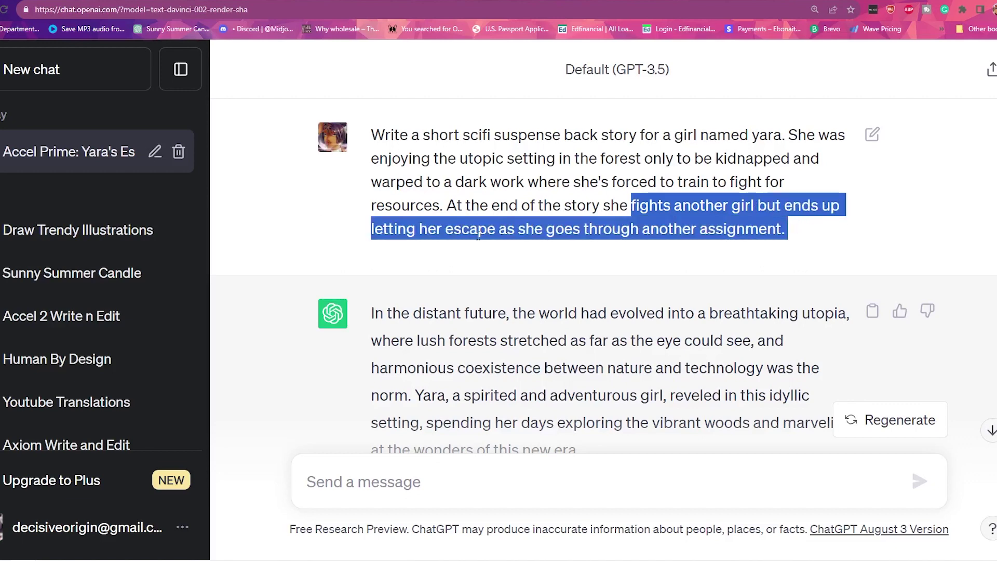
left_click(633, 232)
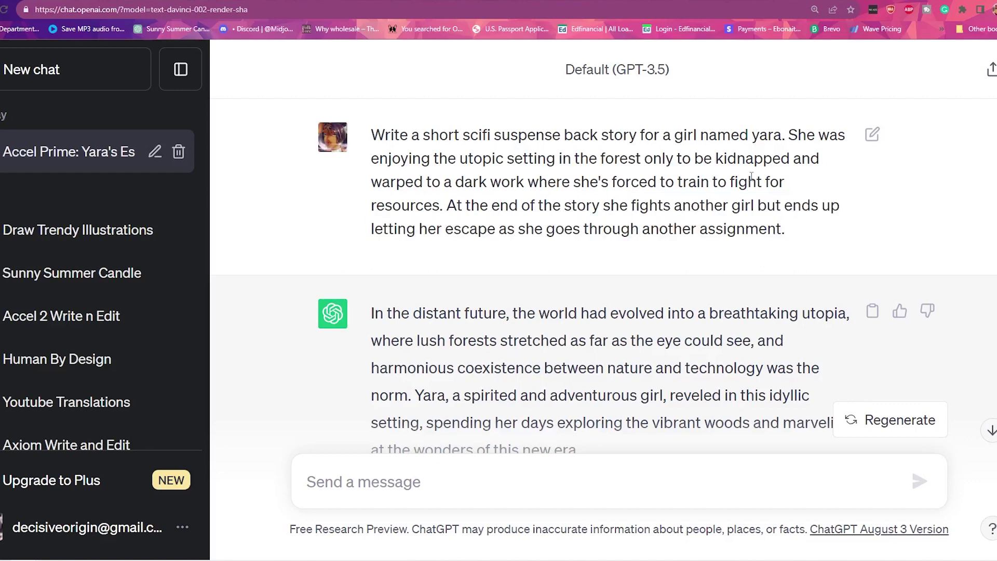
left_click_drag(384, 129, 745, 197)
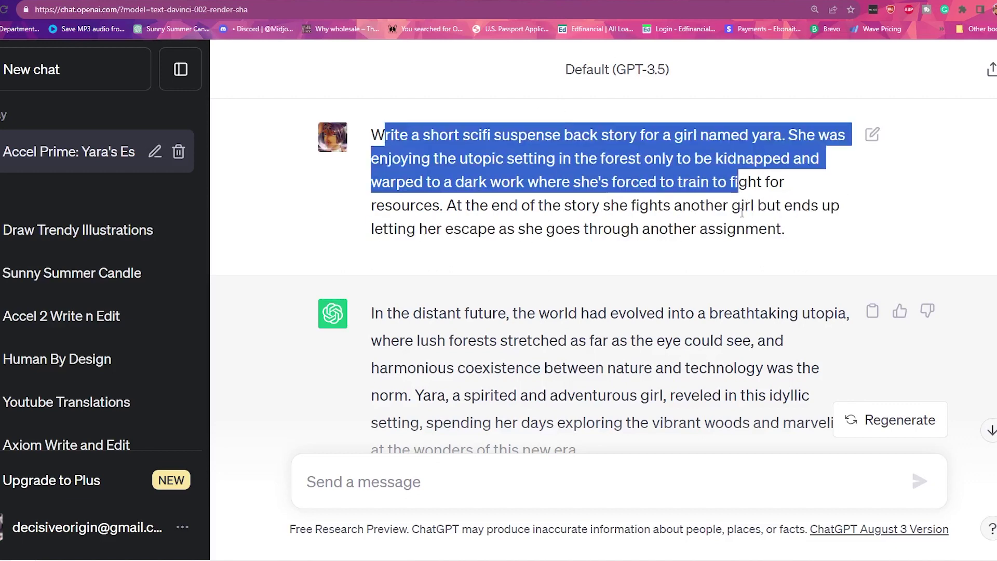
left_click(746, 196)
scroll(554, 146, "down", 3)
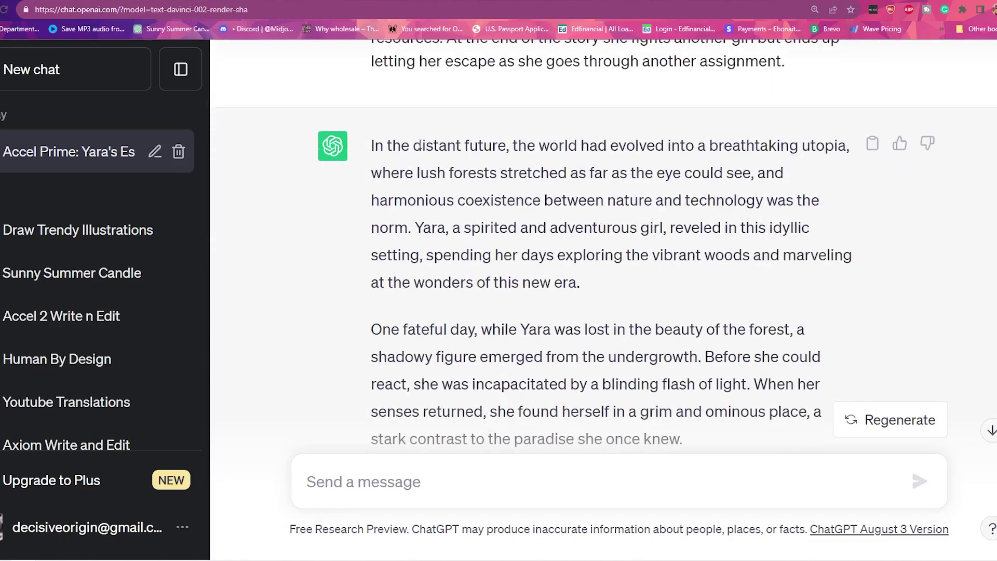
Return to the prompt and highlight its wording on the utopic forest, the kidnapping and the forced training to fight for resources.
scroll(395, 144, "up", 3)
left_click_drag(422, 158, 543, 208)
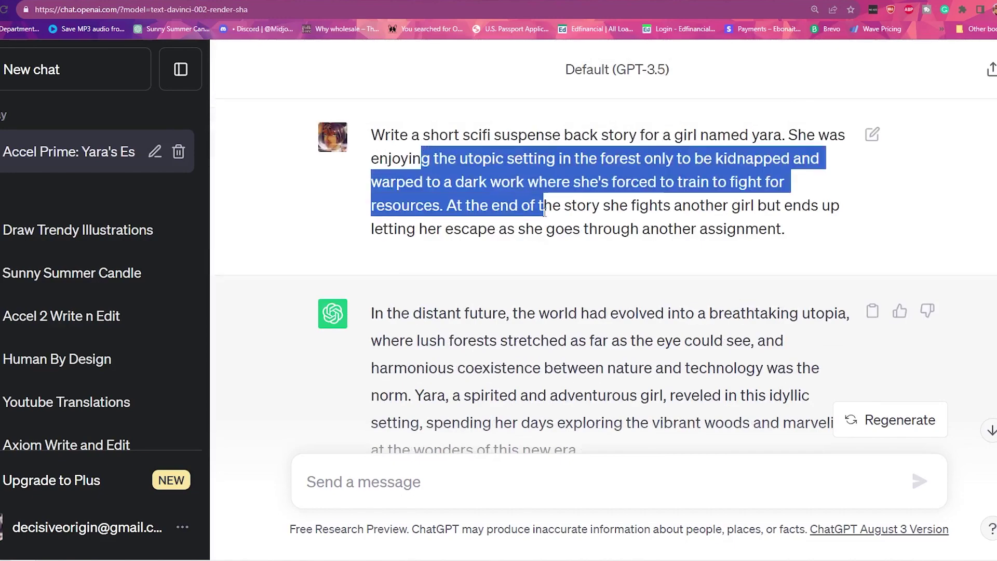
left_click(491, 210)
scroll(491, 210, "down", 3)
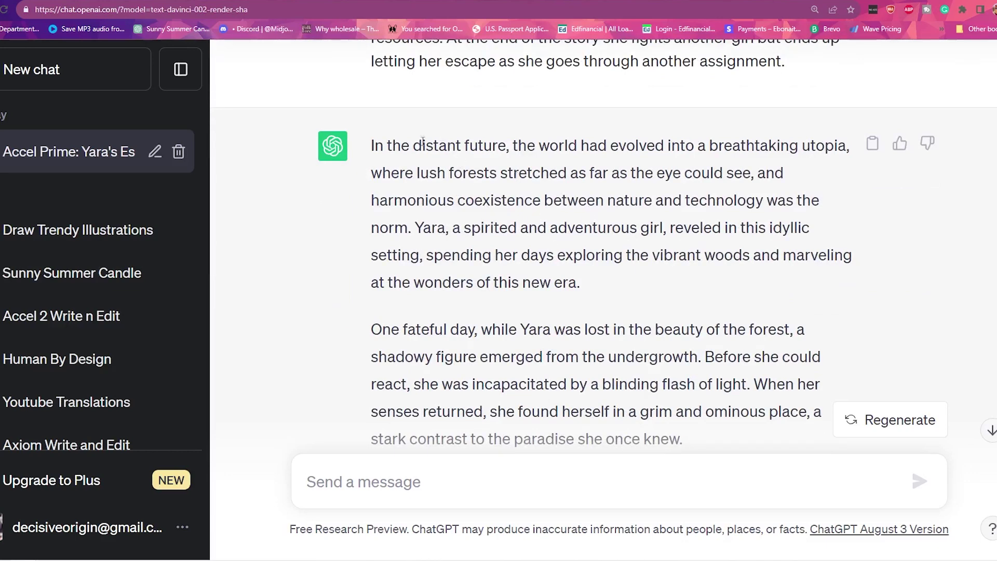
Look through the generated story from its opening paragraph to the fight with Eliana and the portal, and return to its beginning.
left_click_drag(372, 145, 685, 231)
left_click(703, 244)
scroll(618, 255, "down", 3)
scroll(616, 259, "down", 7)
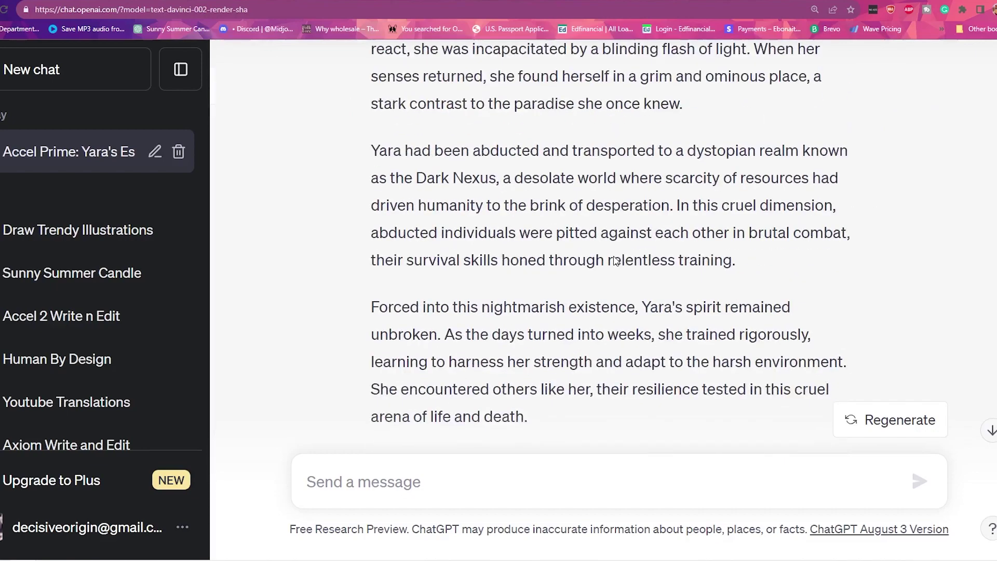
scroll(614, 260, "down", 4)
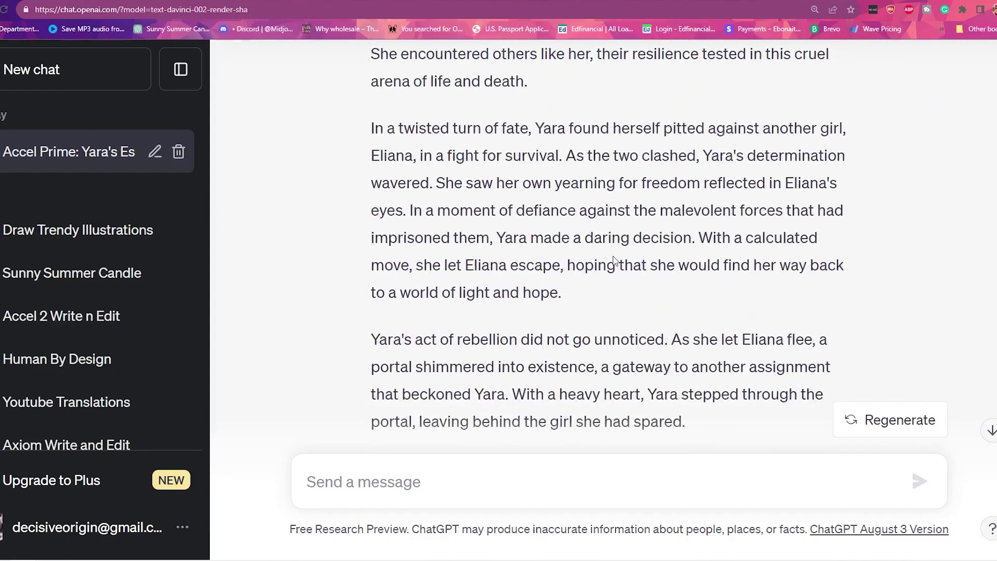
scroll(613, 296, "up", 8)
scroll(613, 299, "up", 9)
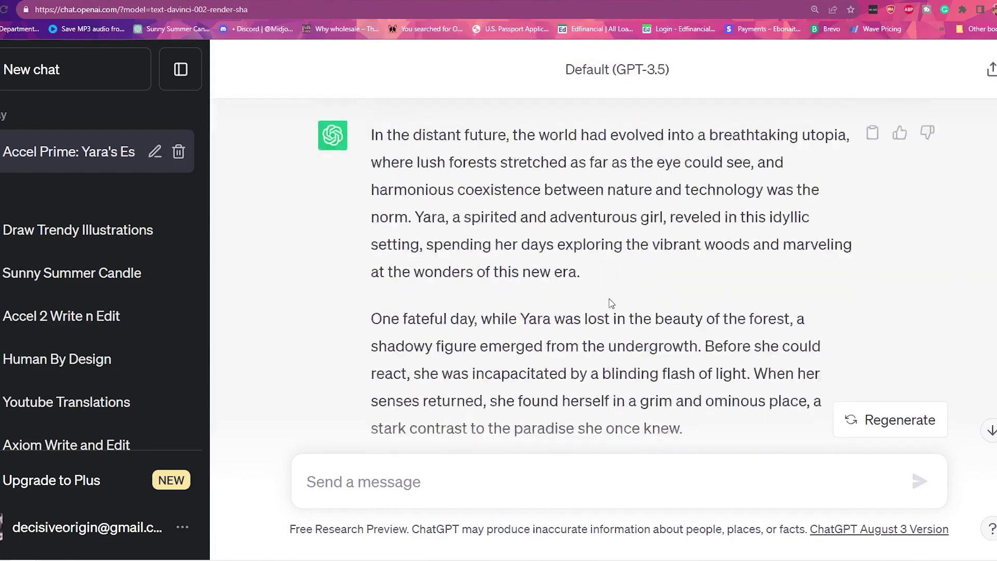
scroll(385, 322, "down", 3)
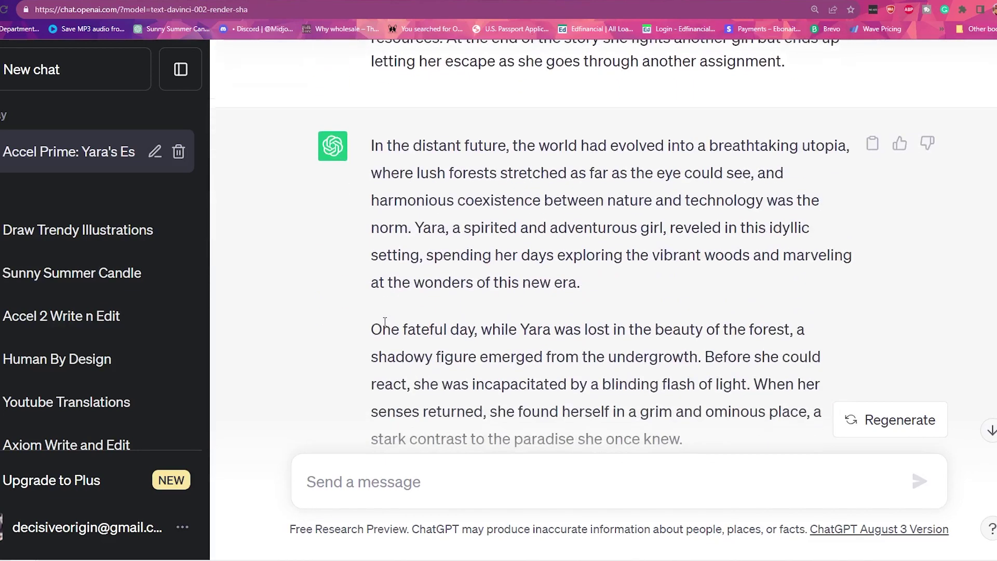
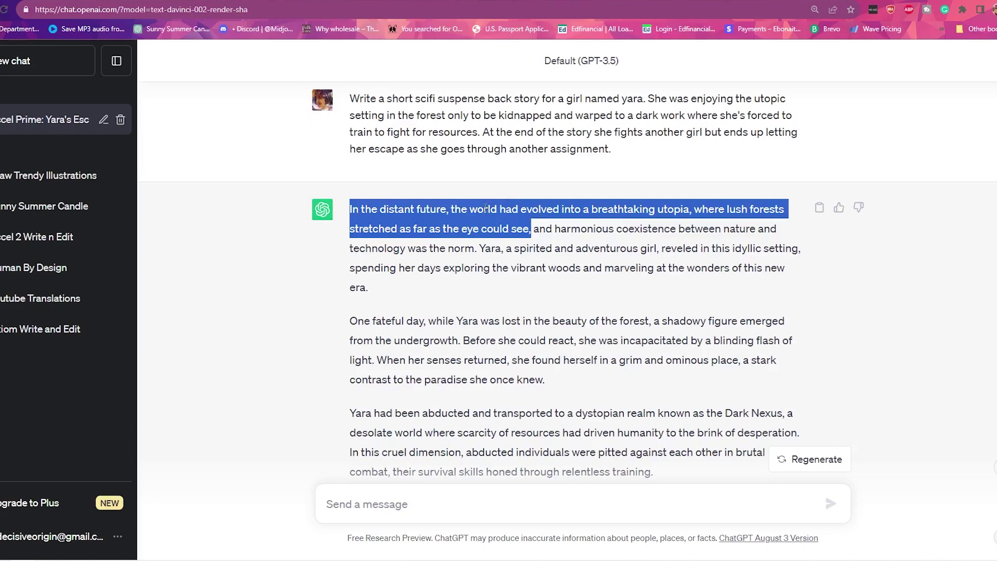
Examine the story's opening sentence, highlighting the description of the utopia, lush forests and harmony between nature and technology.
left_click(458, 210)
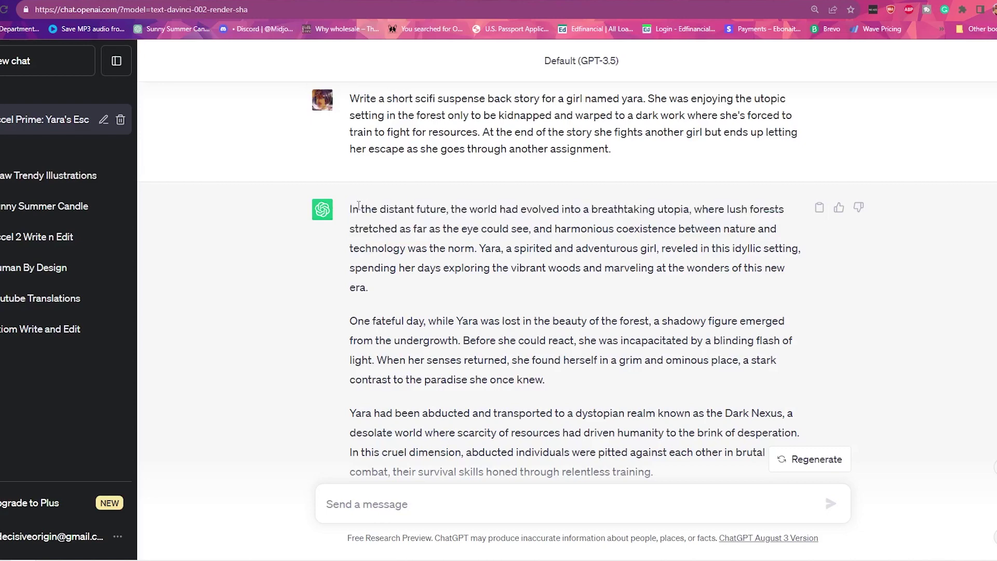
left_click_drag(350, 208, 535, 240)
left_click(451, 211)
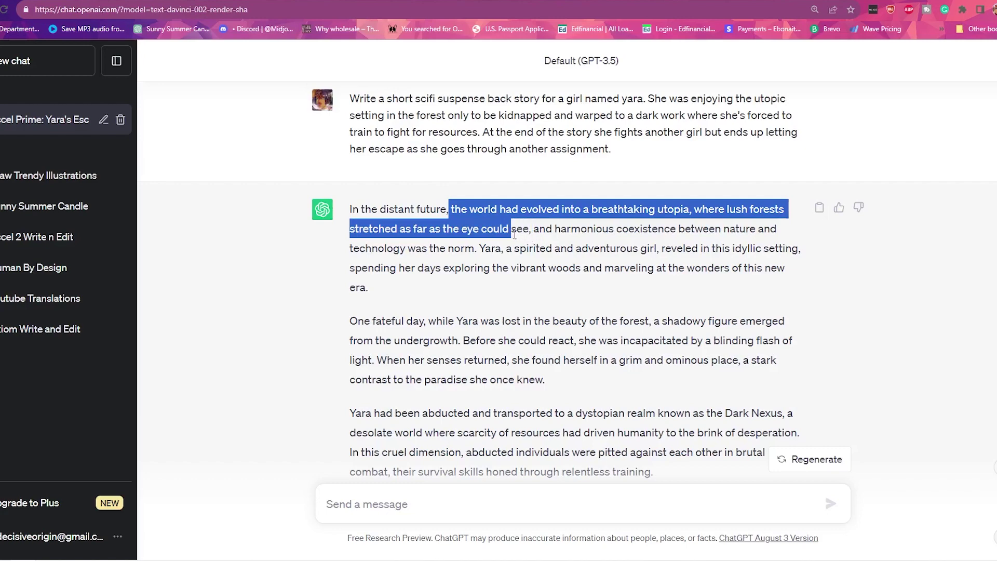
left_click(454, 213)
mouse_move(454, 213)
left_mouse_down()
mouse_move(543, 231)
mouse_move(696, 234)
mouse_move(492, 240)
mouse_move(498, 248)
mouse_move(614, 235)
mouse_move(654, 250)
mouse_move(475, 249)
mouse_move(445, 228)
mouse_move(447, 210)
left_mouse_up()
left_click(381, 235)
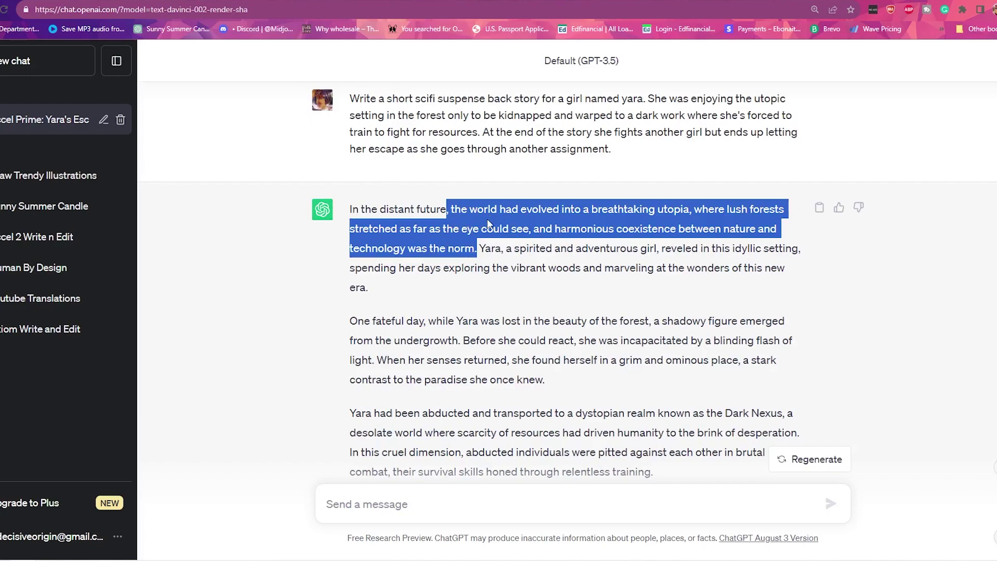
left_click(553, 258)
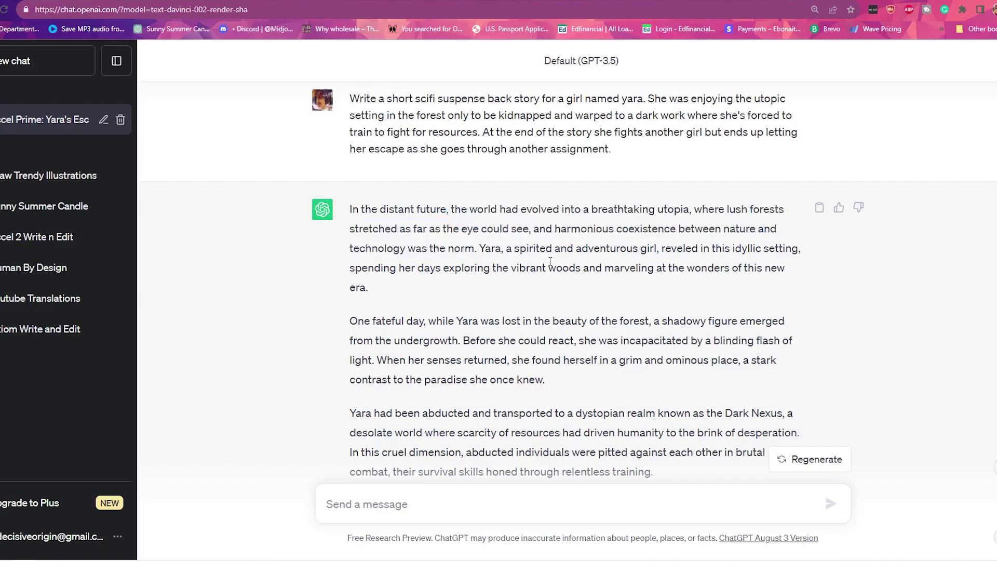
mouse_move(474, 226)
left_mouse_down()
mouse_move(450, 209)
mouse_move(480, 245)
left_mouse_up()
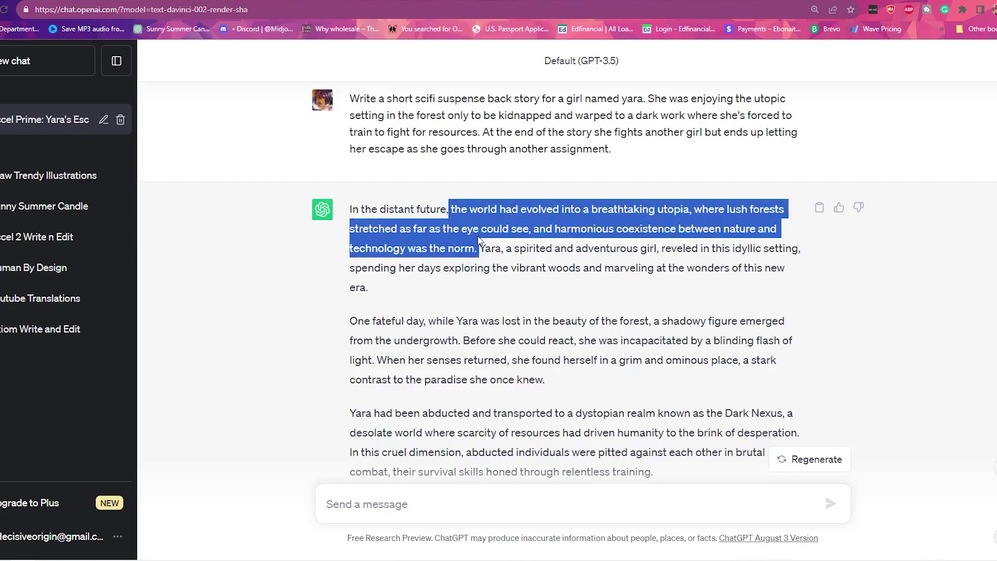
left_click_drag(501, 250, 506, 256)
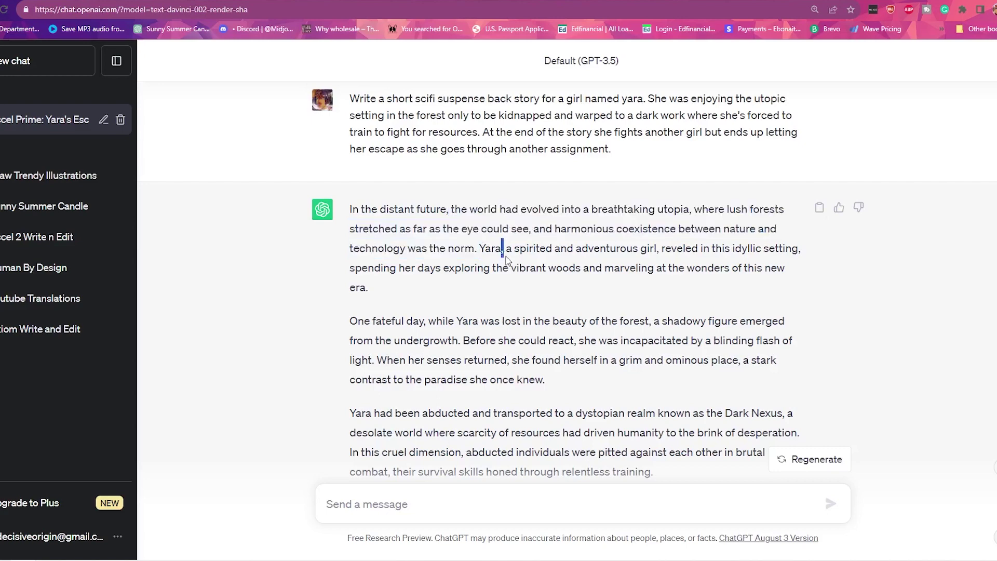
Enlarge the page and highlight the full sentence on Yara reveling in the idyllic setting and exploring the vibrant woods.
scroll(507, 261, "down", 2)
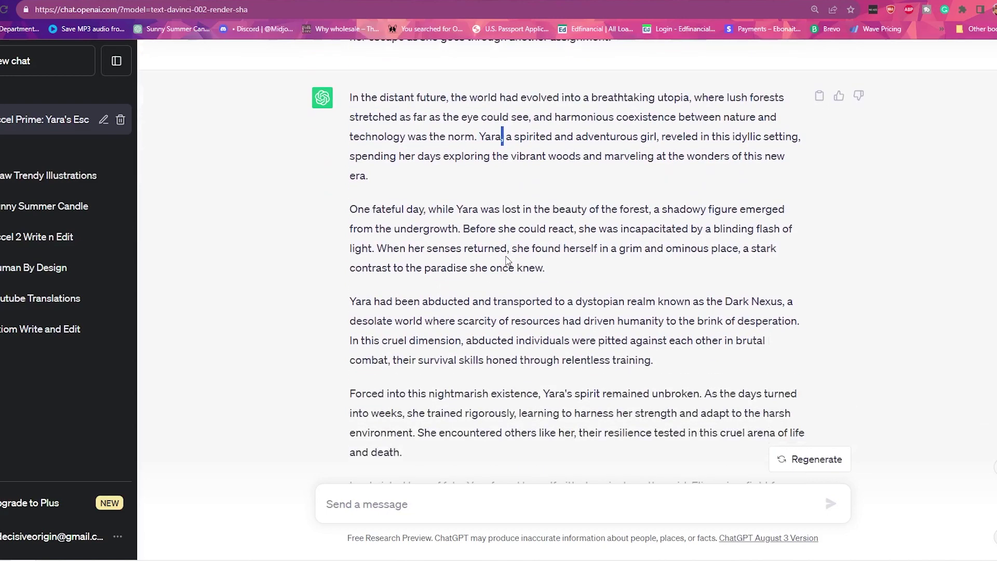
left_click(478, 132)
key("ctrl+plus")
key("ctrl+plus")
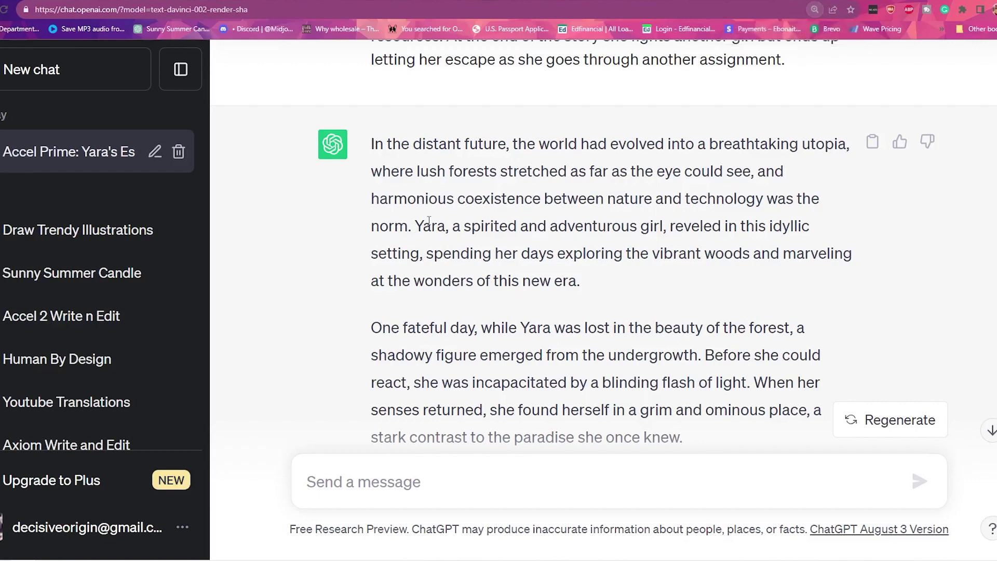
left_click_drag(415, 226, 715, 272)
left_click(416, 226)
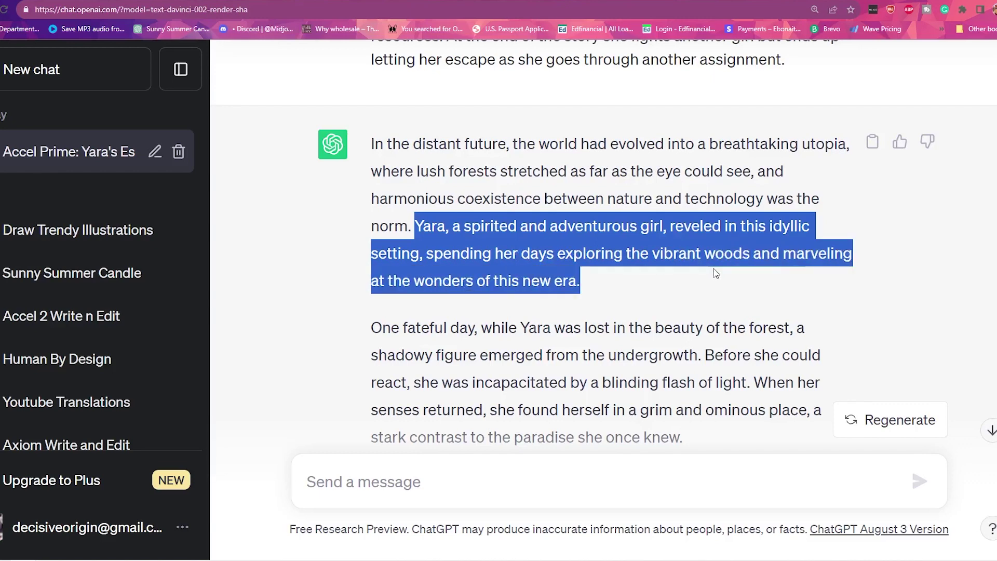
left_click(475, 256)
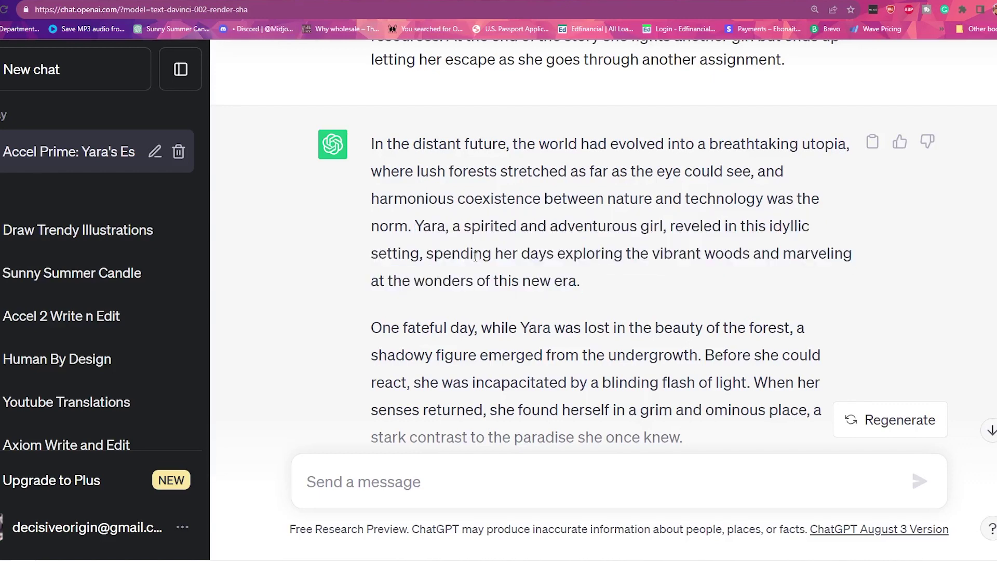
Examine the character description "Yara, a spirited and adventurous girl" in the first paragraph, highlighting just that phrase.
left_click_drag(419, 229, 669, 228)
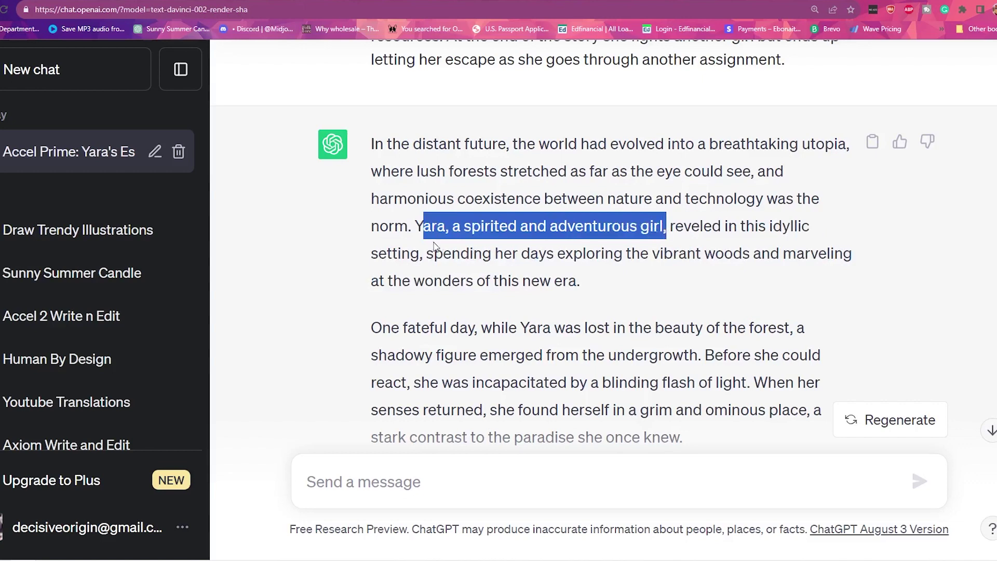
left_click(413, 227)
left_click_drag(413, 227, 667, 227)
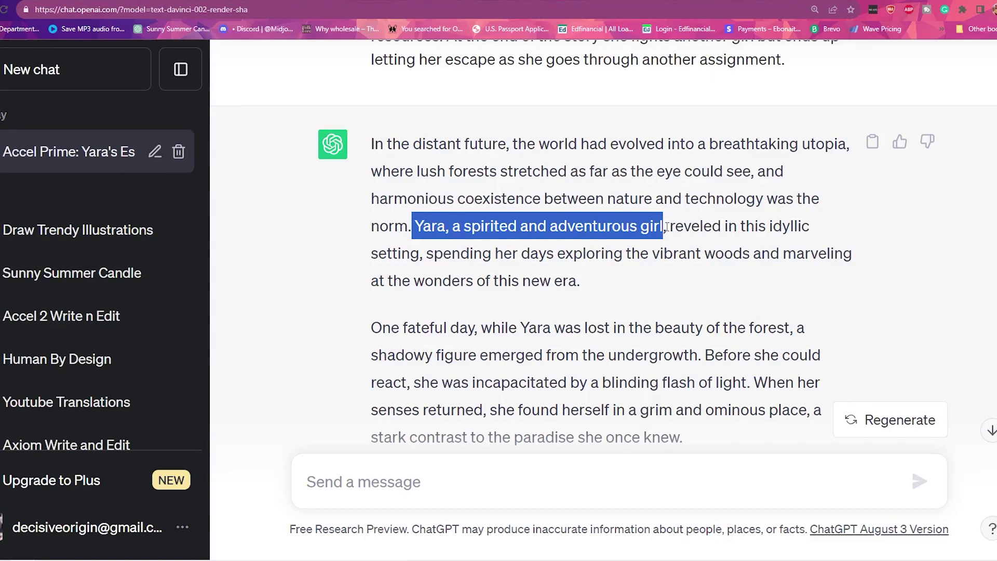
mouse_move(667, 227)
left_mouse_down()
mouse_move(506, 229)
mouse_move(426, 254)
mouse_move(422, 229)
mouse_move(413, 229)
mouse_move(671, 226)
left_mouse_up()
left_click(432, 222)
left_click(430, 201)
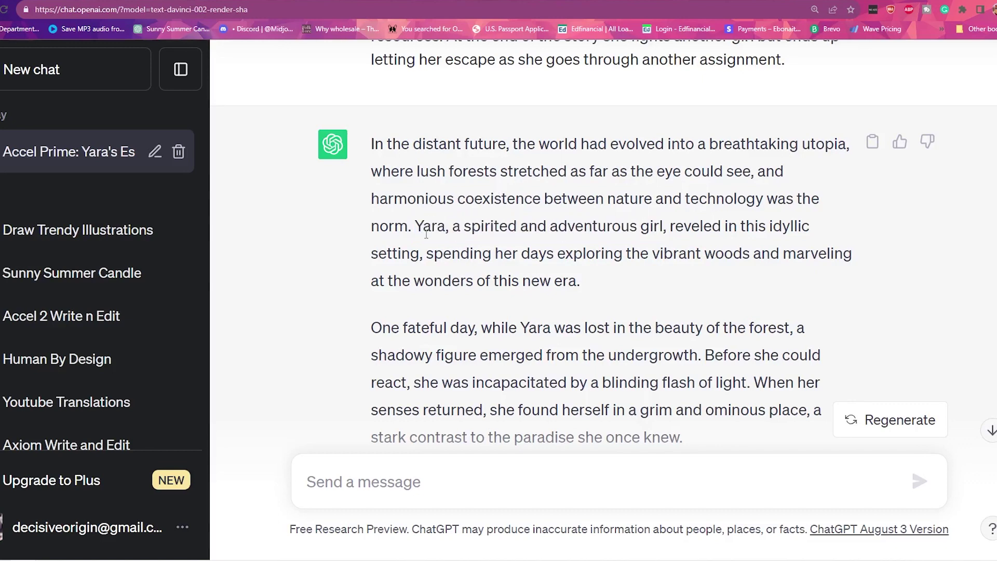
left_click_drag(415, 231, 644, 218)
left_click(547, 234)
left_click(664, 229)
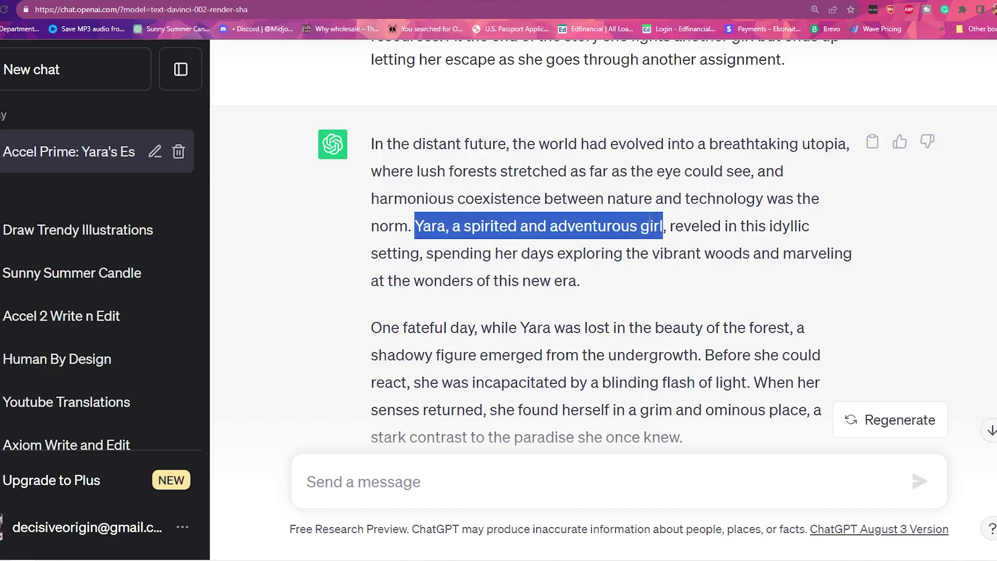
left_click(578, 227)
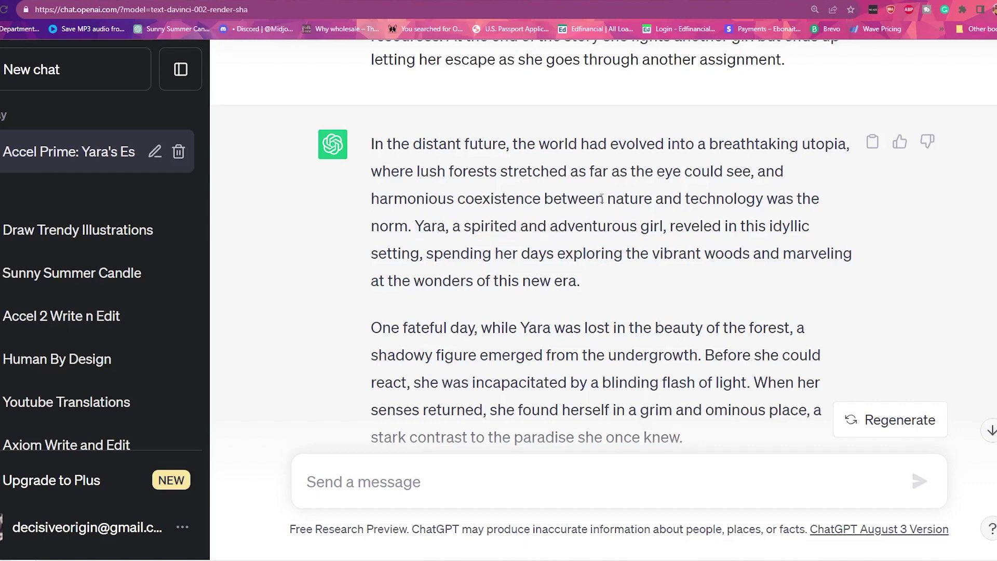
Look over the paragraphs on the shadowy figure in the forest and Yara's abduction to a dystopian realm.
scroll(601, 198, "down", 1)
scroll(824, 182, "down", 3)
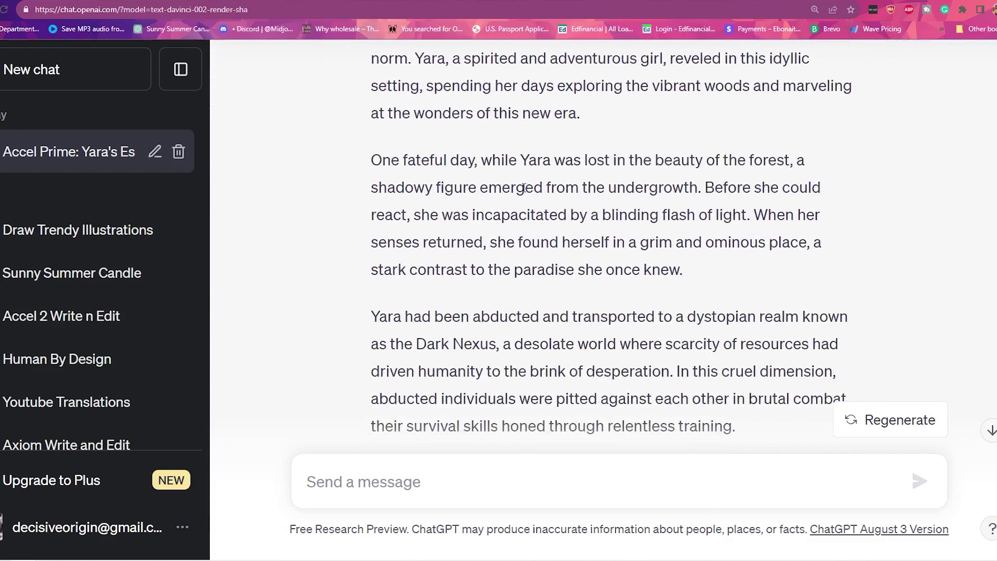
scroll(628, 174, "down", 1)
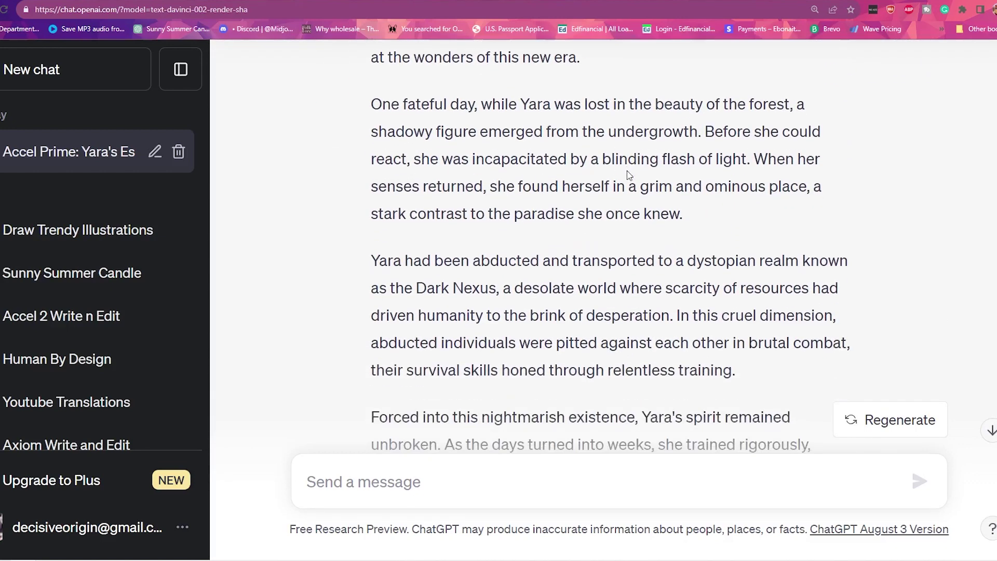
scroll(565, 200, "down", 4)
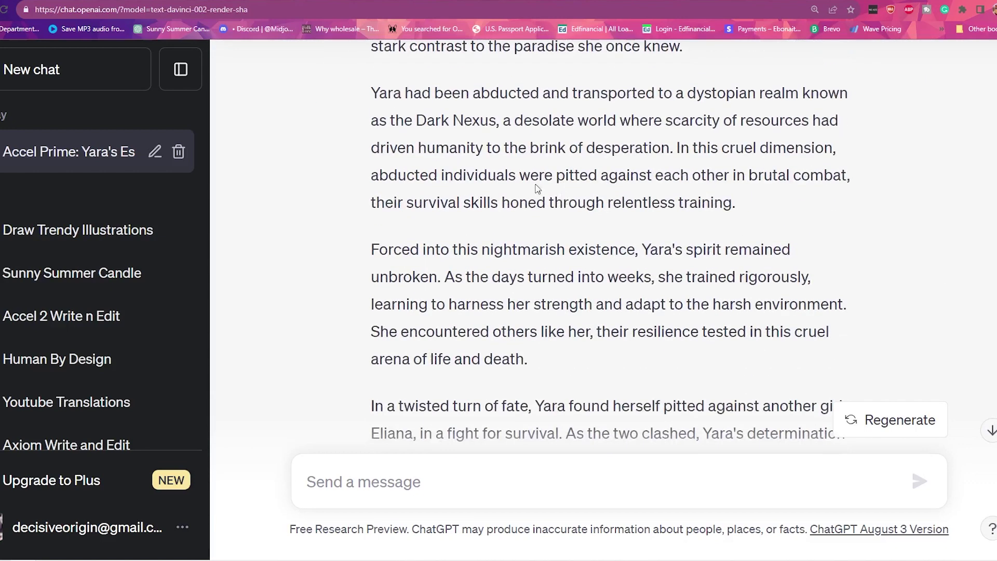
scroll(494, 156, "up", 3)
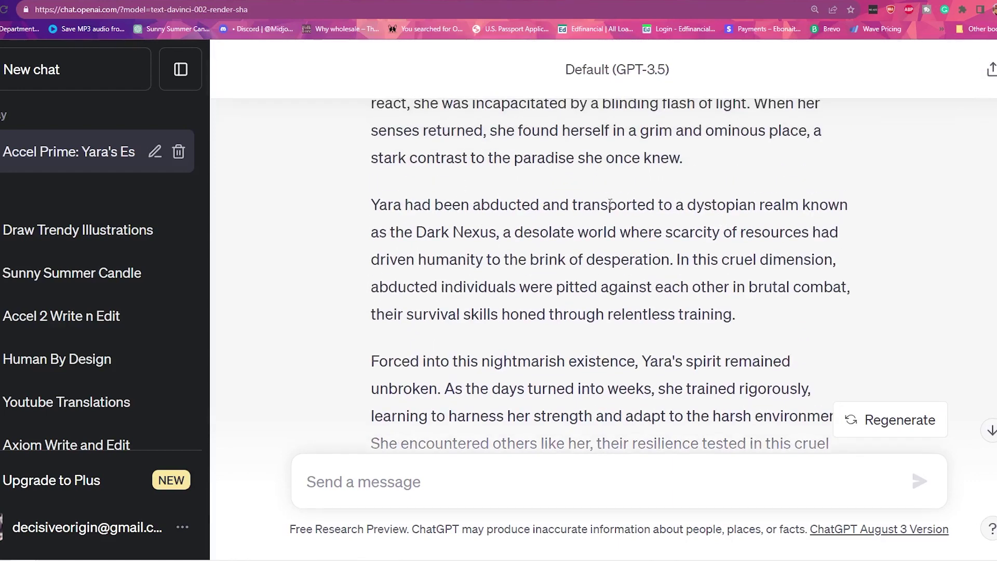
Examine the sentence on Yara's abduction and highlight the realm's name, "Dark Nexus".
left_click_drag(370, 206, 499, 234)
left_click_drag(417, 232, 496, 232)
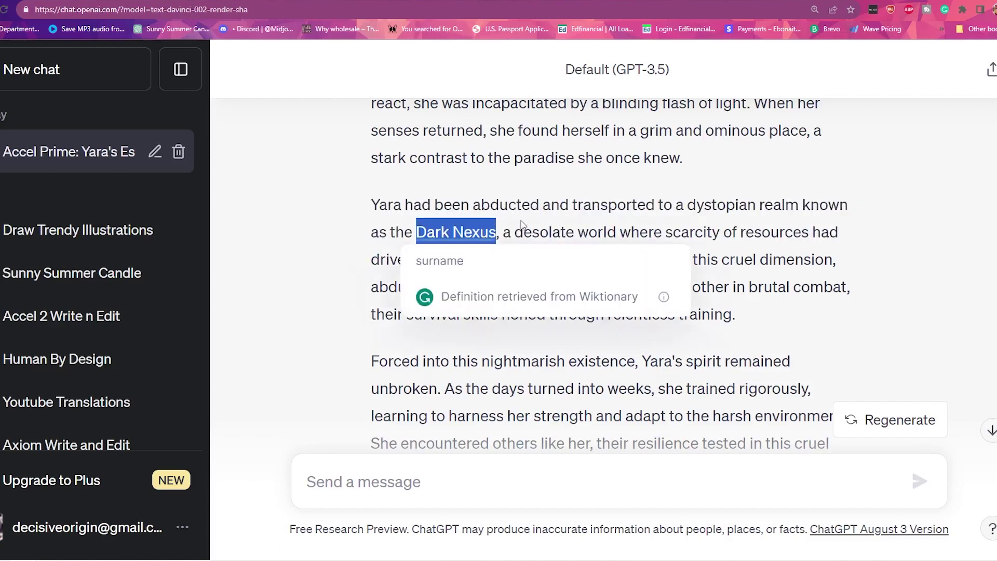
left_click(443, 253)
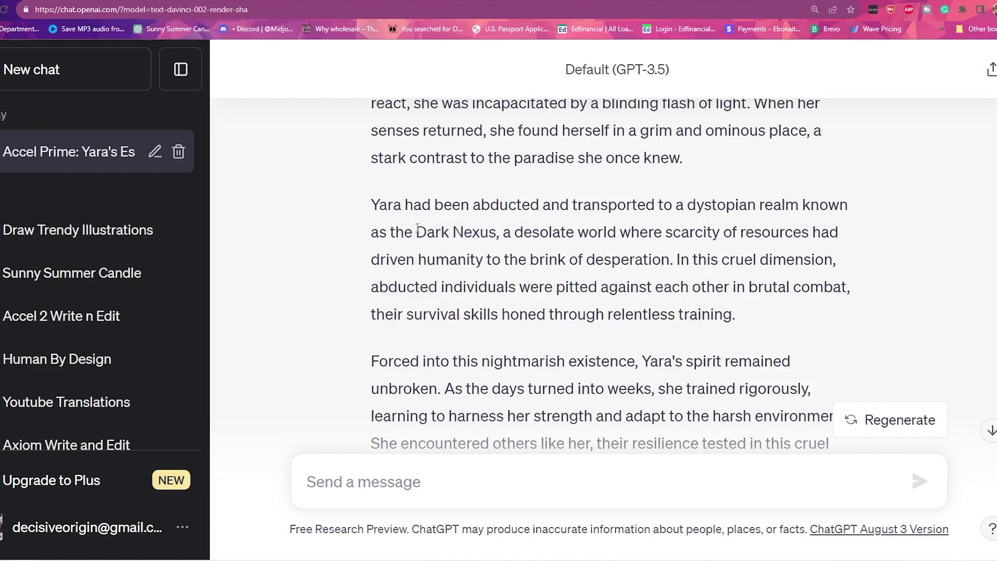
left_click_drag(417, 231, 502, 249)
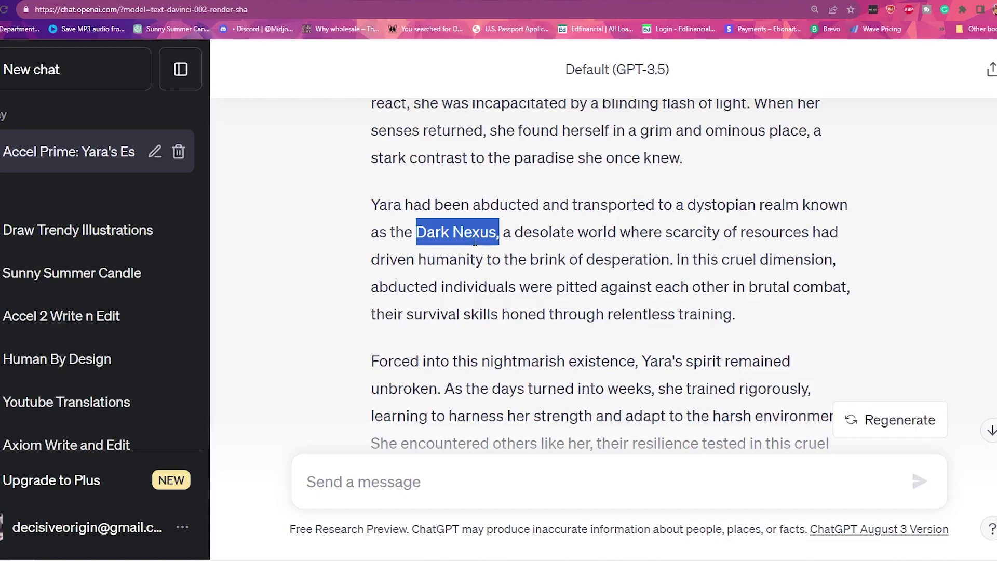
left_click(411, 227)
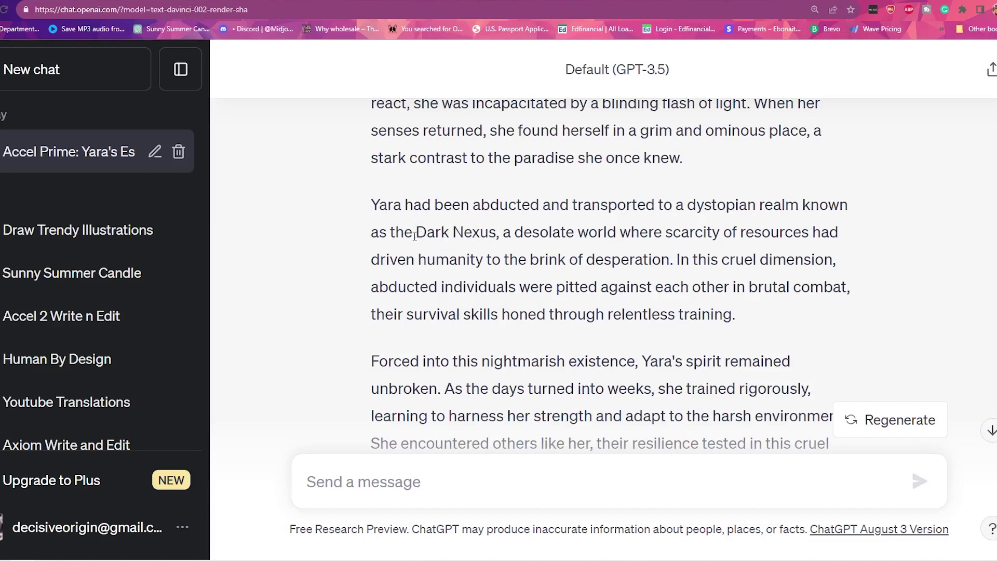
left_click_drag(413, 232, 497, 234)
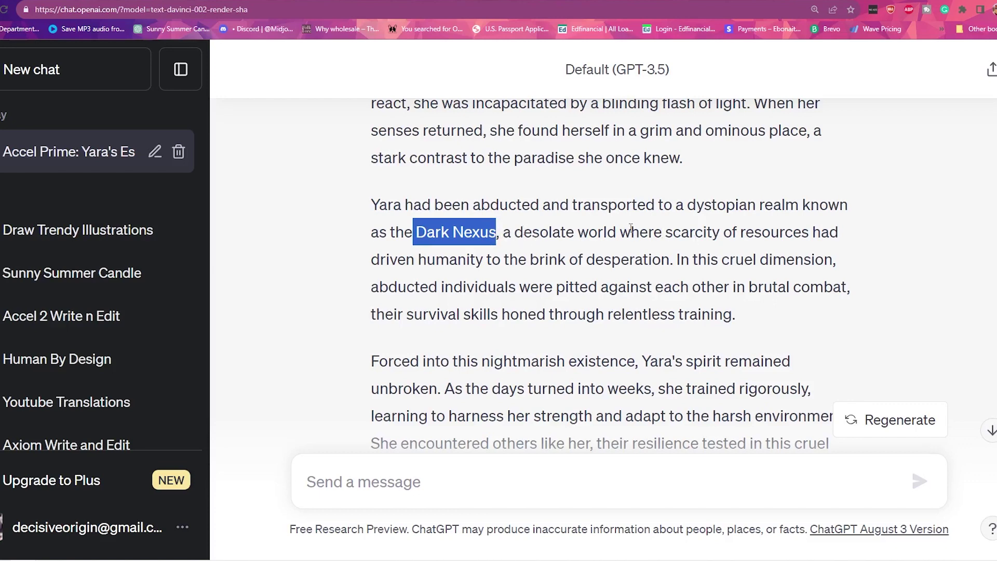
Highlight the wording on scarcity of resources driving humanity to desperation, and move on to the "Forced into this nightmarish existence" paragraph.
left_click_drag(631, 232, 673, 261)
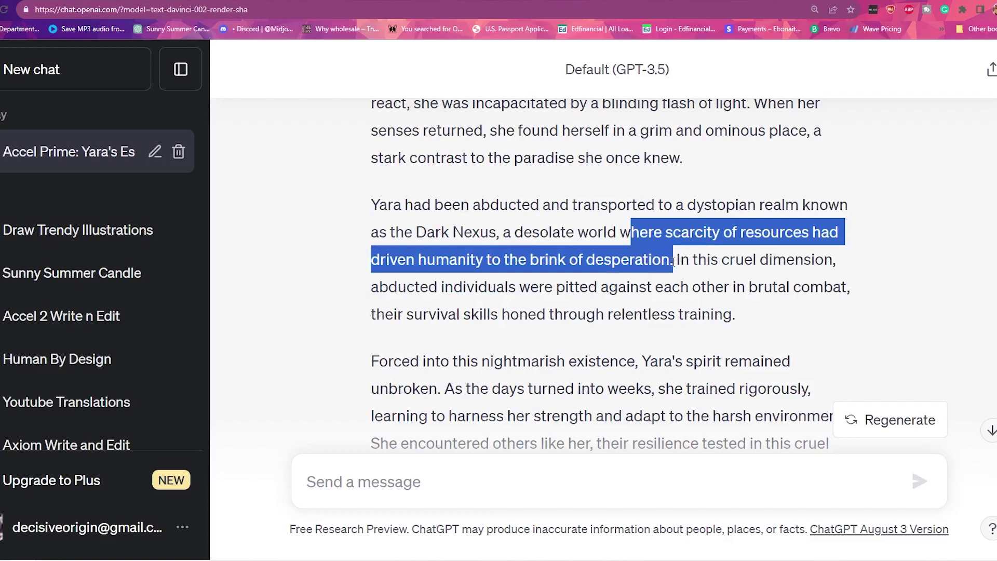
left_click(533, 214)
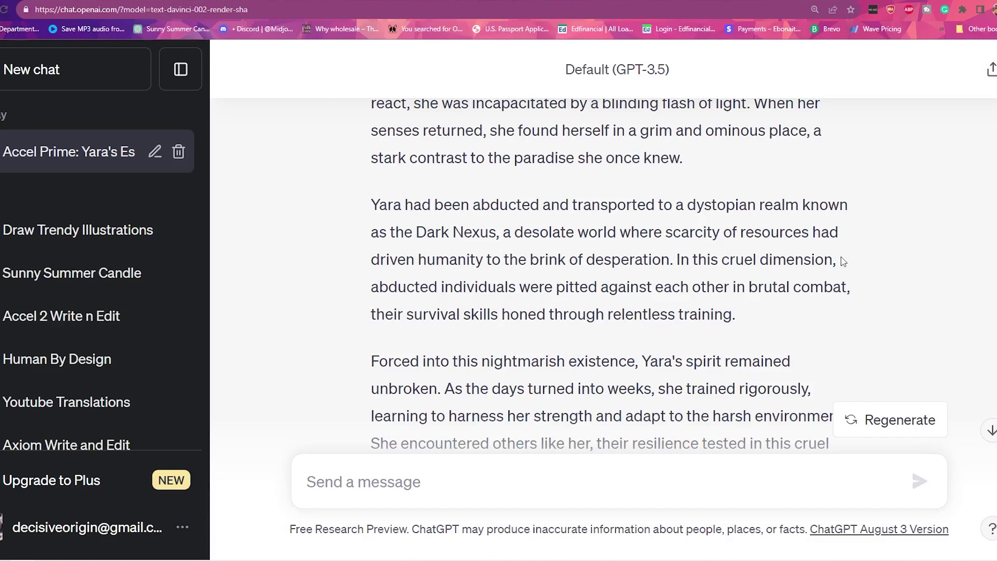
scroll(665, 280, "down", 2)
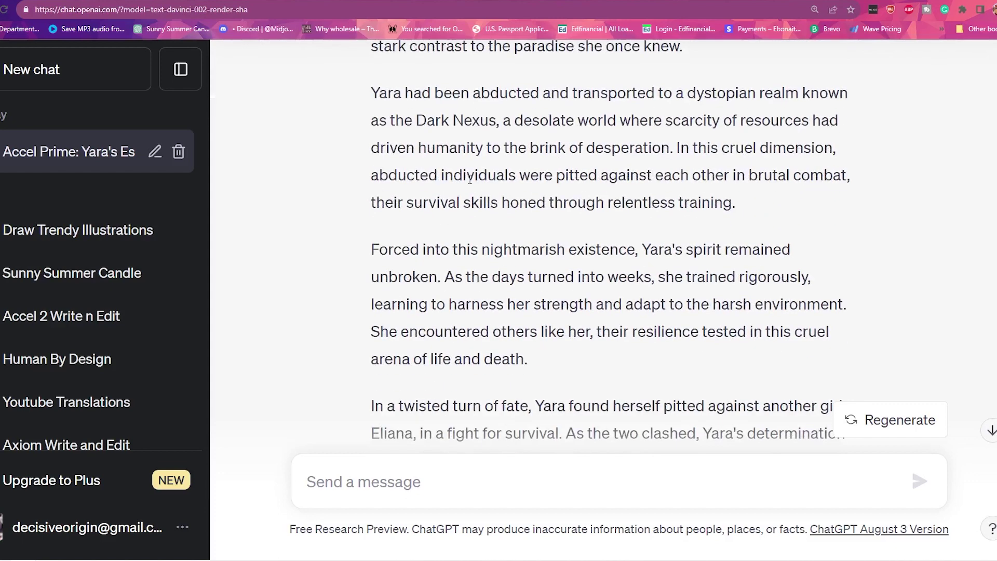
triple_click(536, 157)
left_click(537, 158)
scroll(470, 171, "down", 1)
scroll(470, 160, "down", 1)
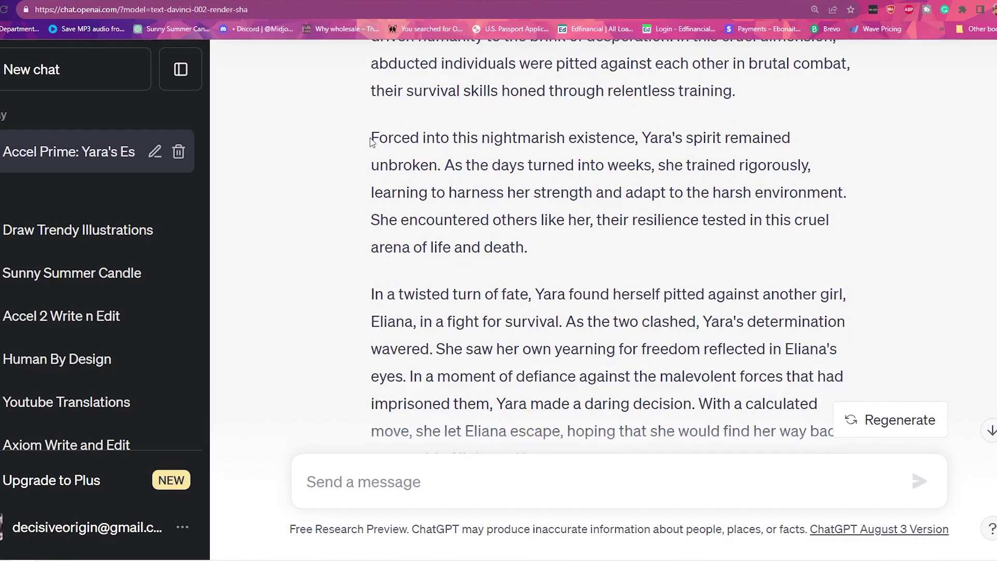
Examine the "Forced into this nightmarish existence" paragraph, highlighting "Yara's spirit remained unbroken" and the sentences on her training and the cruel arena.
left_click_drag(371, 138, 445, 176)
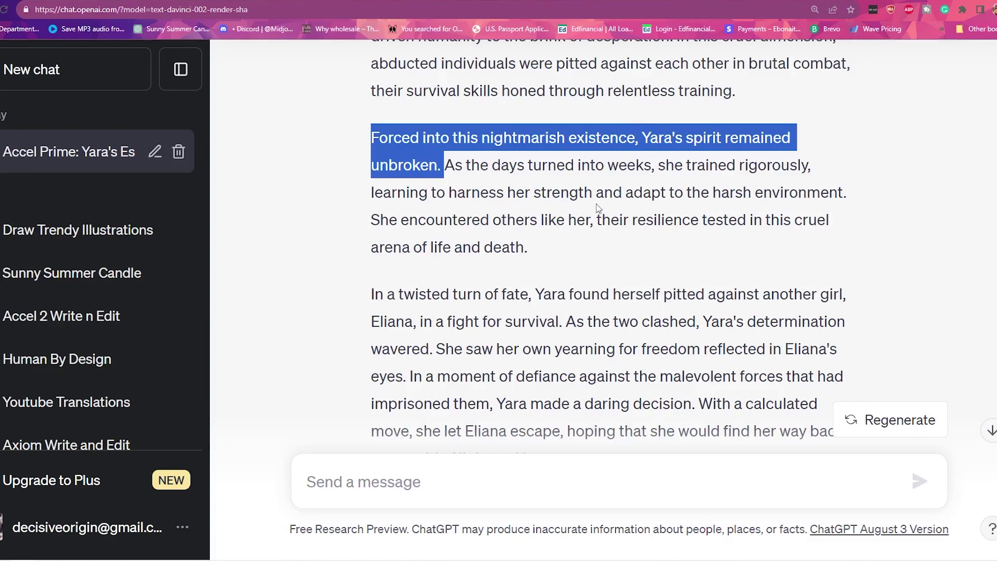
left_click_drag(644, 137, 442, 159)
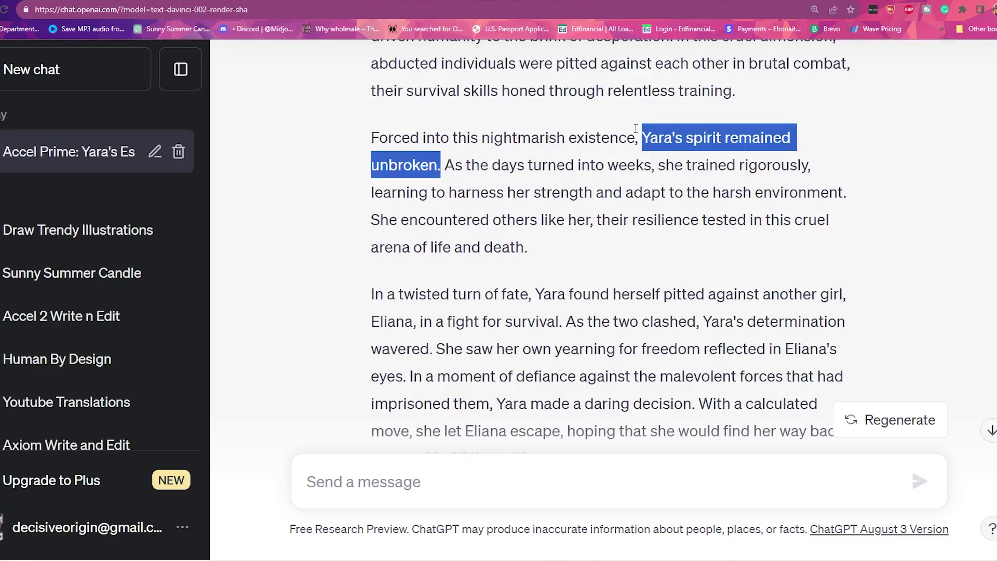
left_click(446, 168)
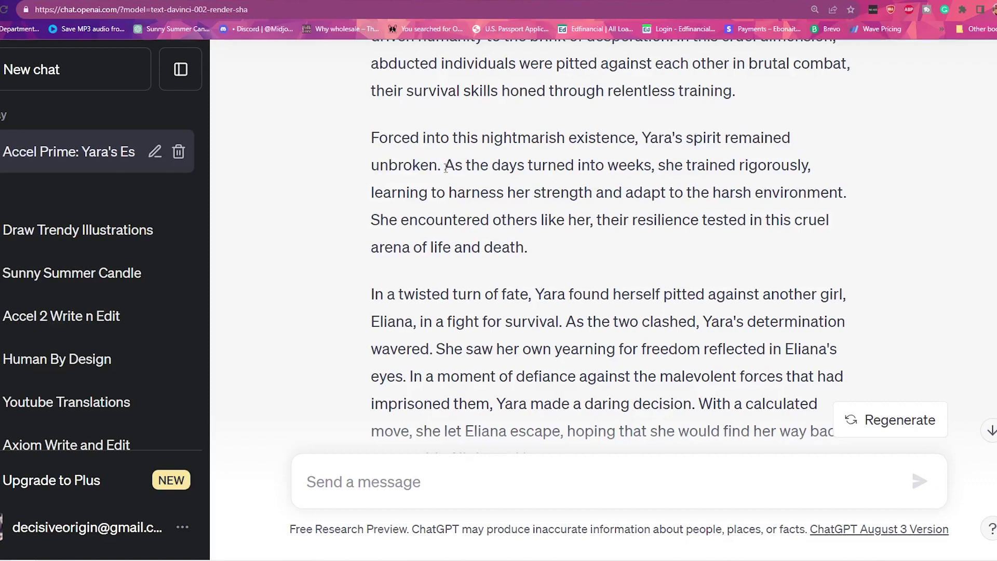
left_click_drag(438, 167, 661, 254)
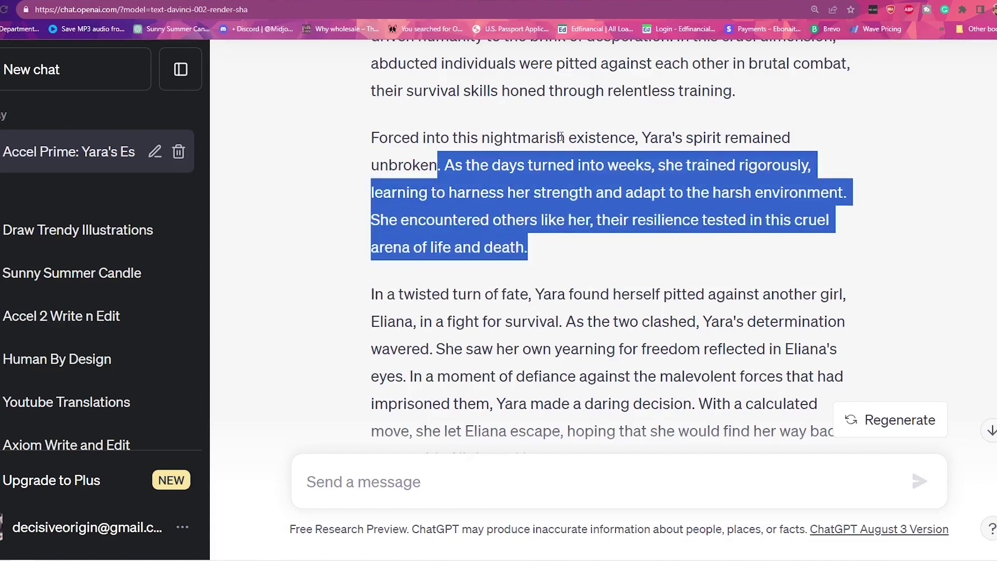
left_click(620, 153)
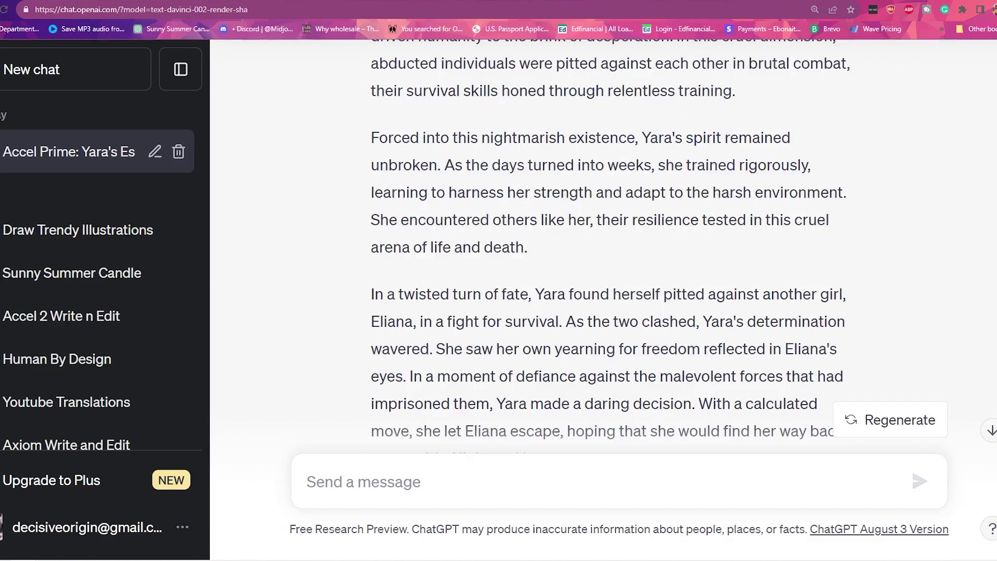
Switch to the Accel^2 Notes in Google Docs and paste the copied prompt and backstory beneath the "Accel Prime: Yara's Excape" heading.
key("ctrl+Tab")
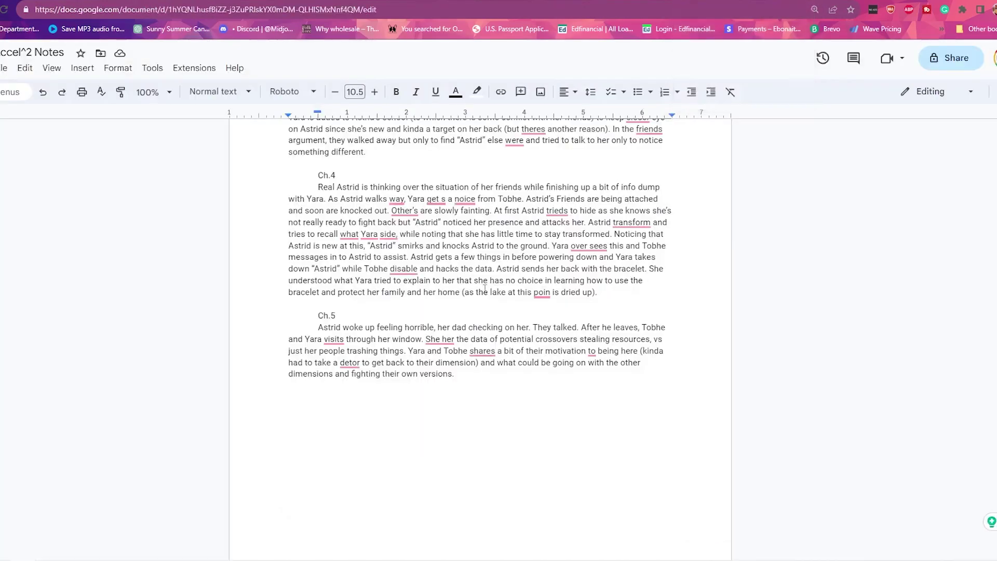
scroll(488, 288, "up", 10)
scroll(488, 287, "up", 15)
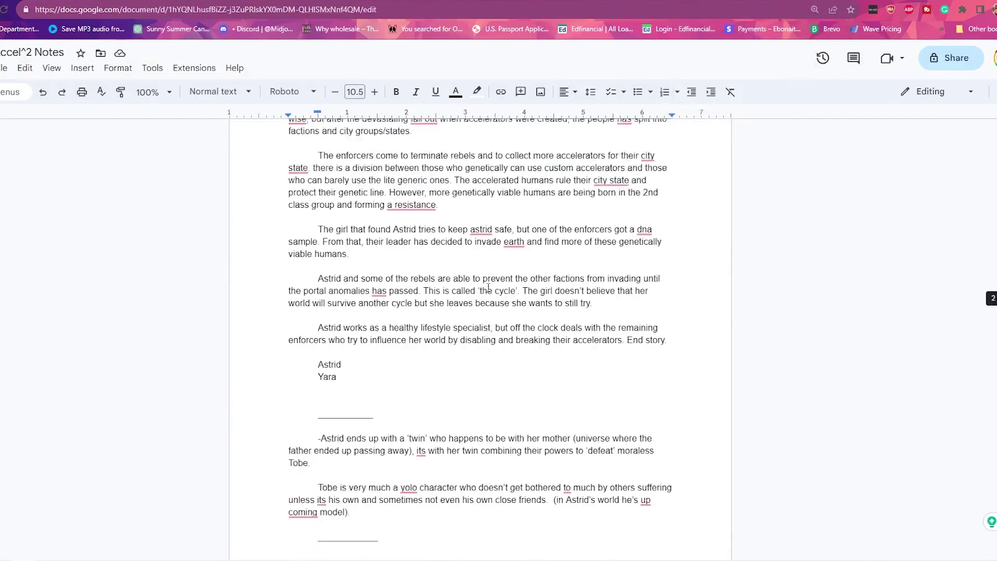
left_click(398, 421)
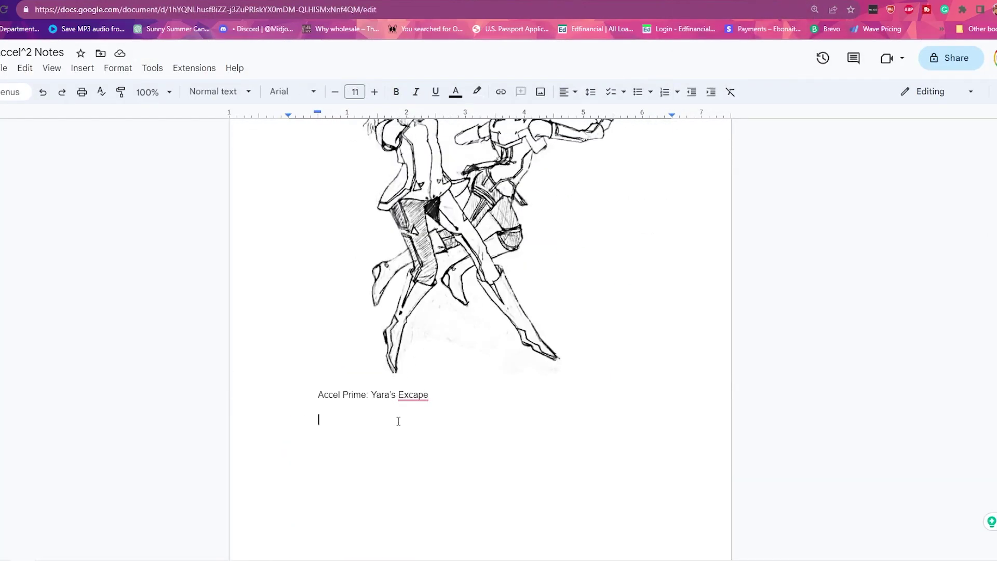
key("ctrl+v")
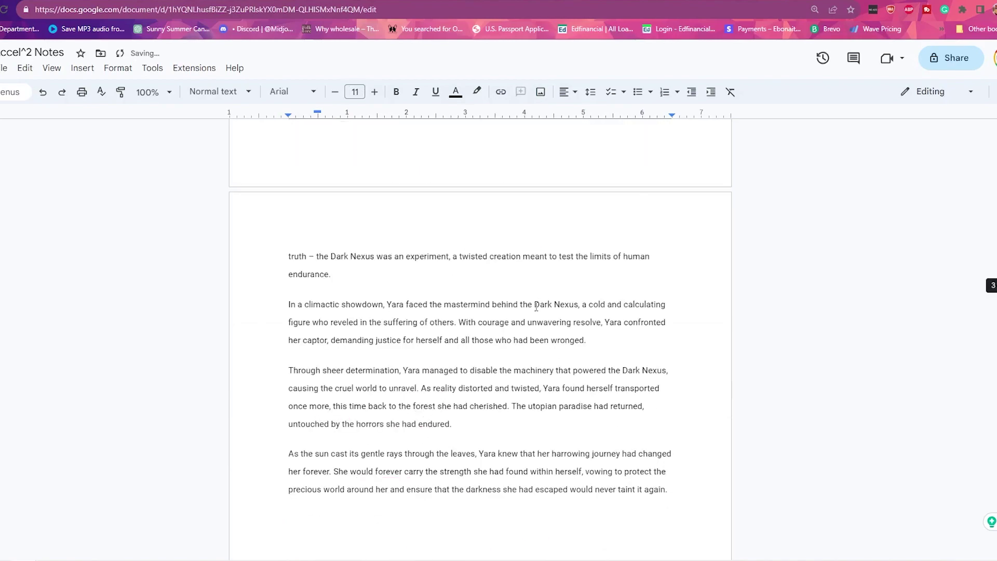
scroll(536, 307, "up", 4)
scroll(537, 306, "up", 10)
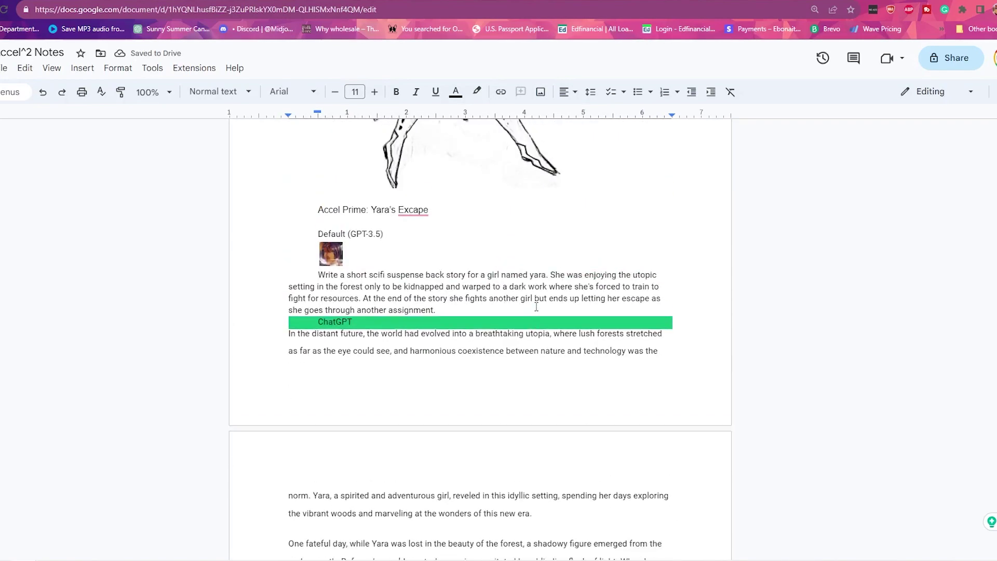
left_click(460, 300)
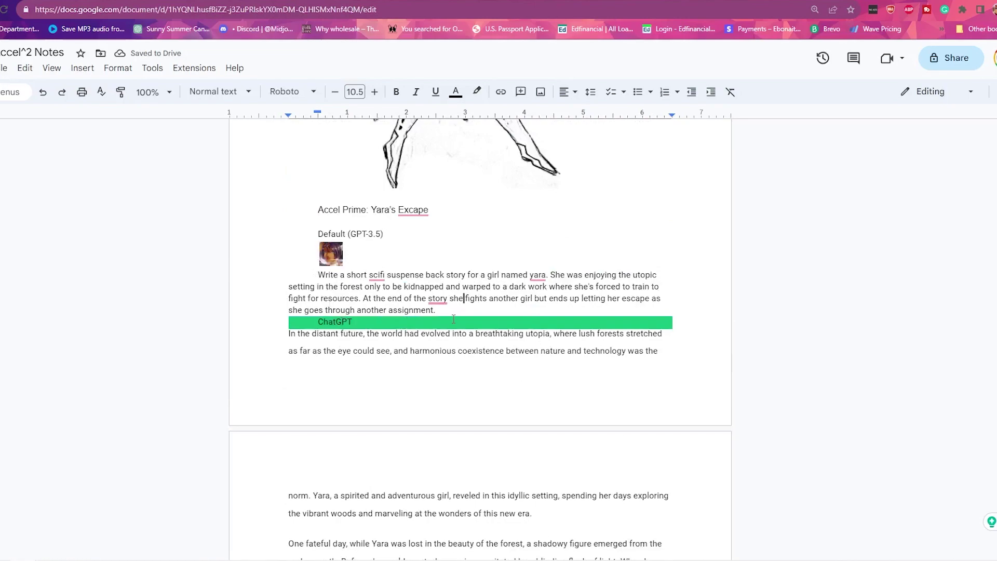
Review the purple passage on Yara guarding a small plant, along with the surrounding sentences and the Eliana fight paragraph.
scroll(454, 319, "down", 9)
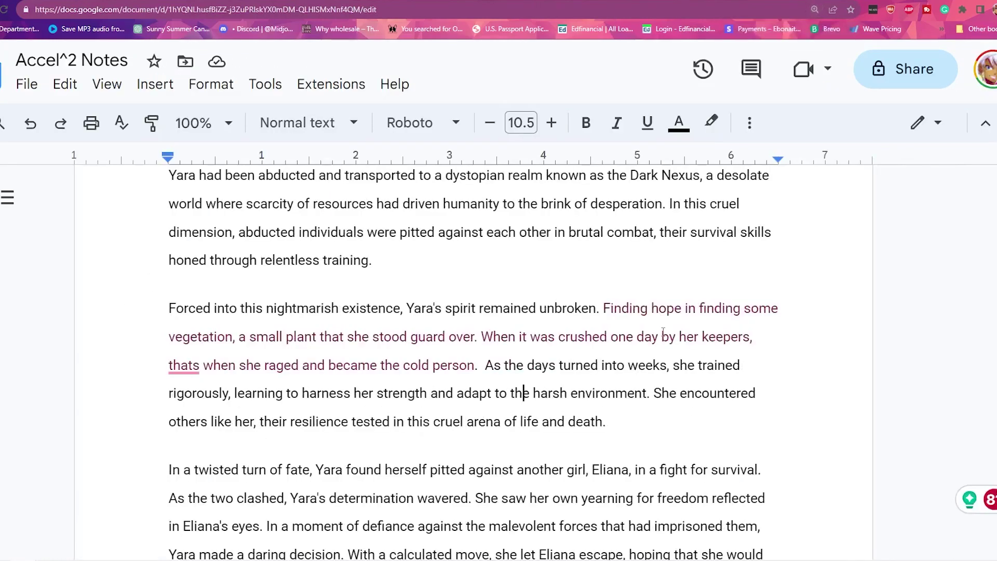
left_click_drag(603, 308, 298, 341)
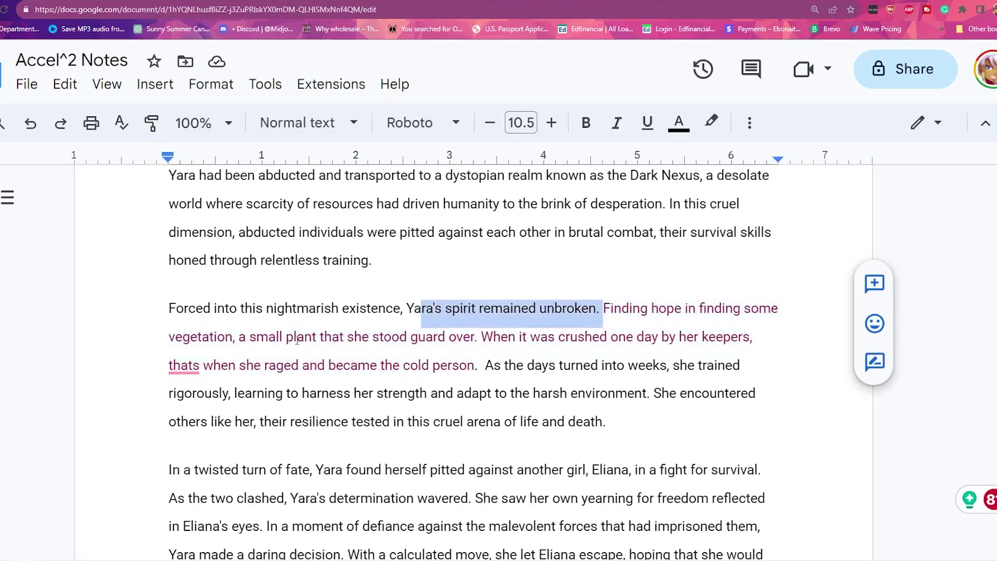
scroll(380, 385, "down", 2)
scroll(447, 367, "up", 2)
scroll(488, 258, "down", 4)
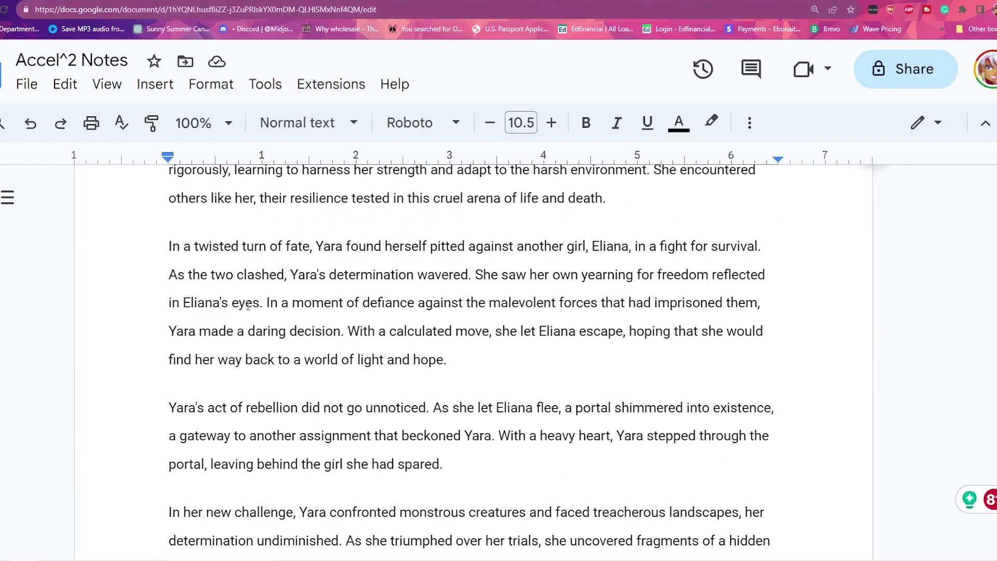
scroll(368, 311, "up", 4)
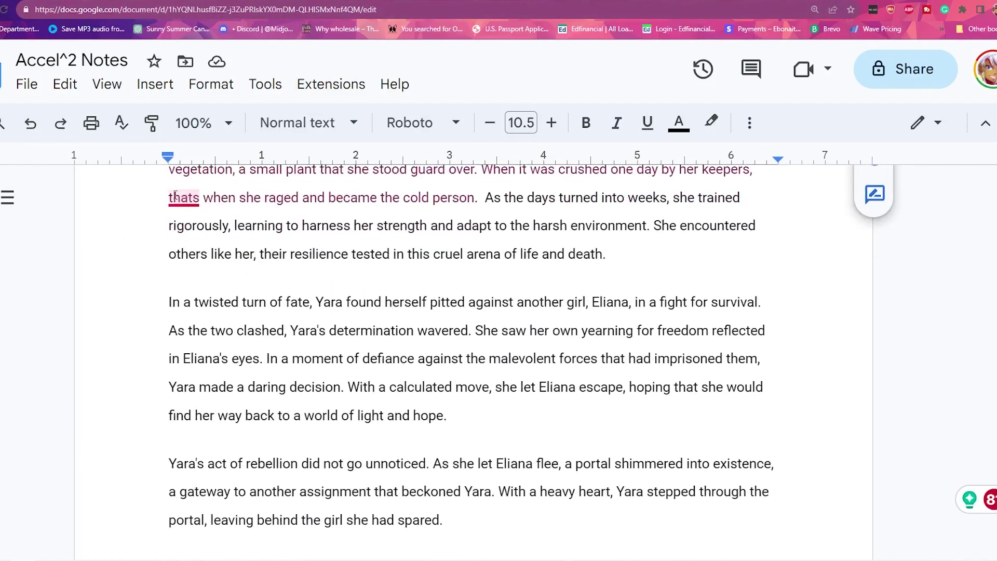
left_click_drag(754, 309, 404, 267)
left_click(404, 268)
scroll(403, 267, "down", 3)
left_click_drag(477, 164, 188, 287)
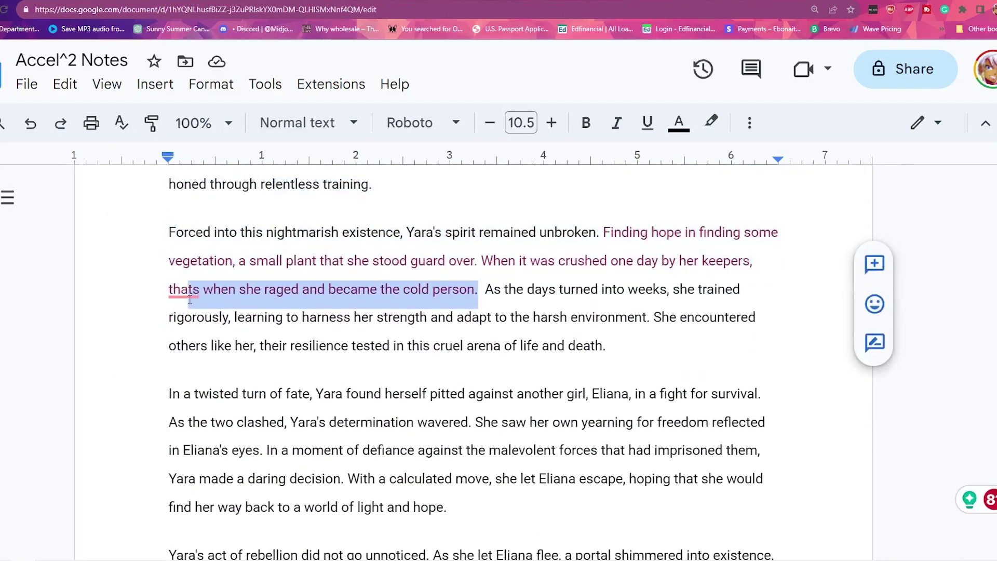
scroll(197, 319, "down", 2)
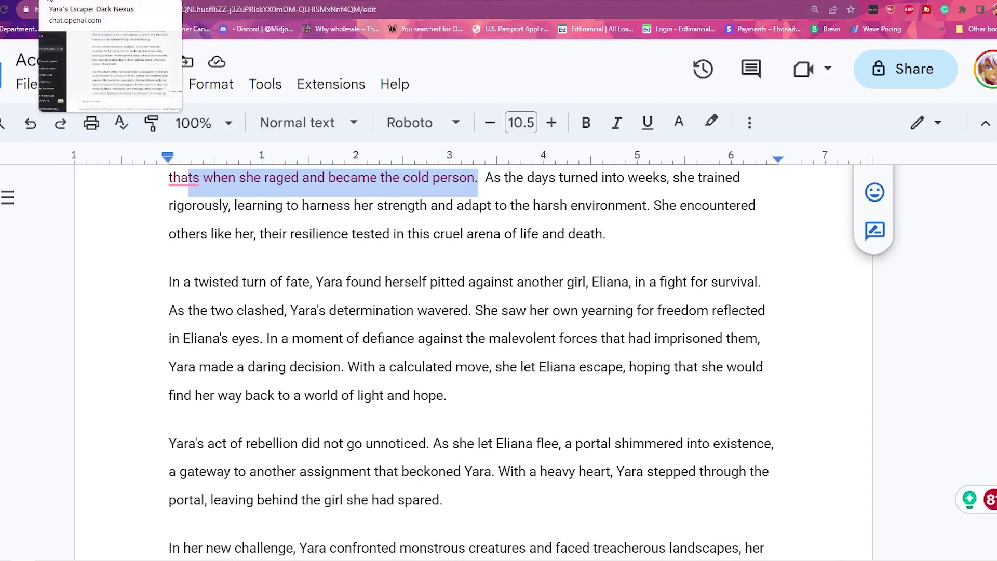
Return to the ChatGPT story and highlight the opening of the "In a twisted turn of fate" paragraph through "As the two clashed".
left_click(104, 1)
key("ctrl+minus")
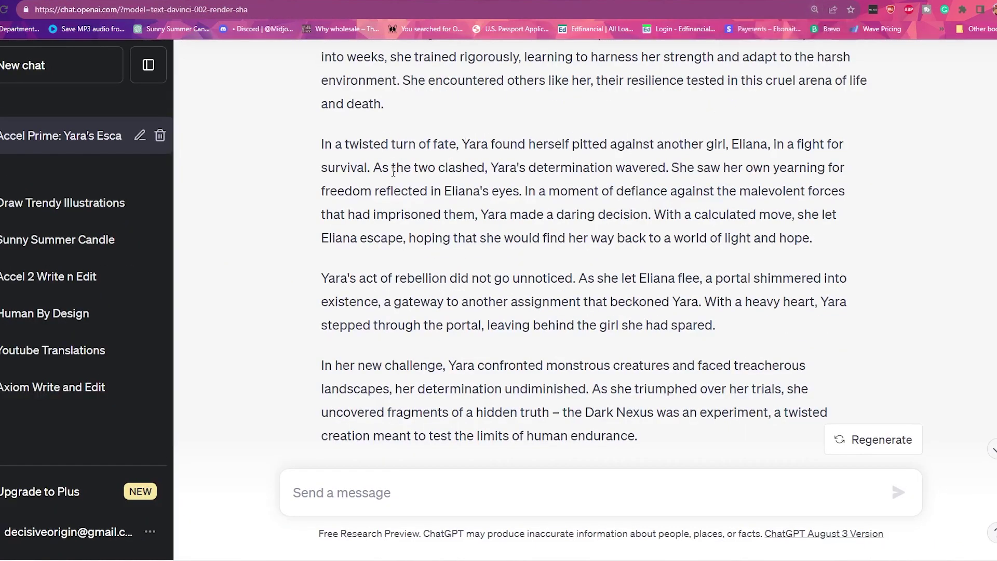
left_click_drag(322, 148, 488, 168)
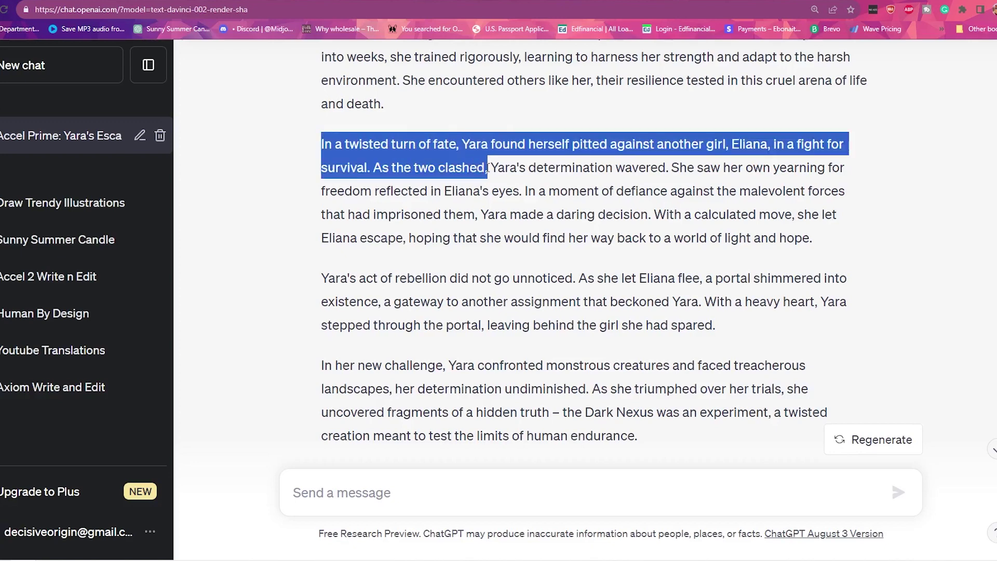
scroll(488, 168, "up", 5)
left_click(480, 167)
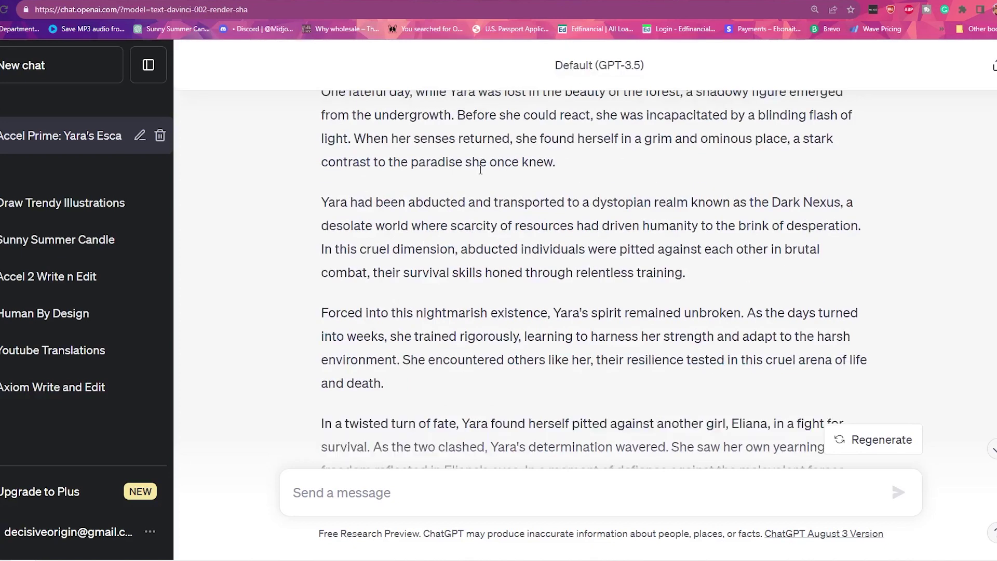
scroll(370, 182, "down", 5)
left_click_drag(322, 145, 491, 165)
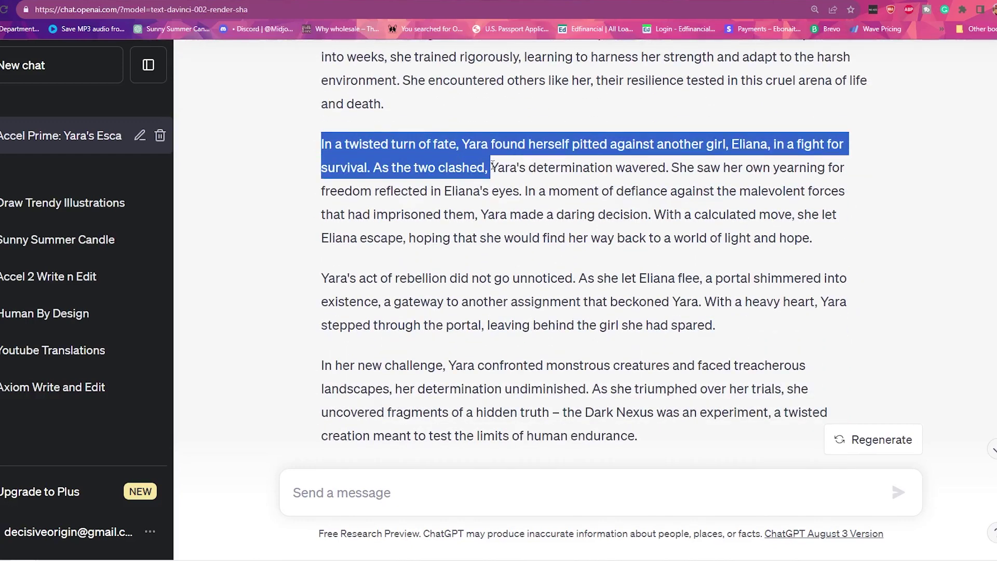
left_click_drag(320, 144, 487, 168)
Highlight the opponent's name, "Eliana", in the sentence about the fight for survival.
left_click(824, 159)
left_click_drag(730, 147, 774, 148)
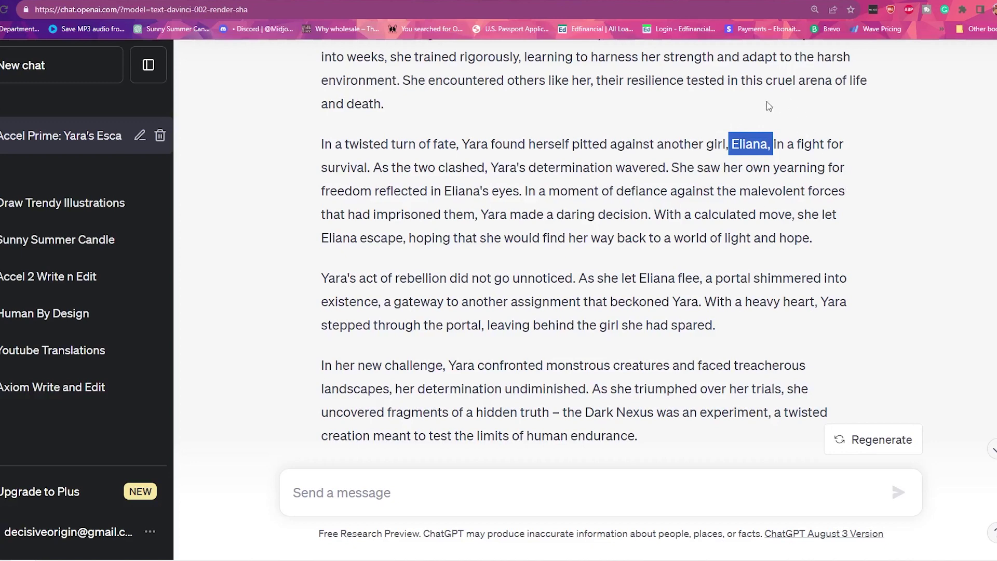
left_click(732, 109)
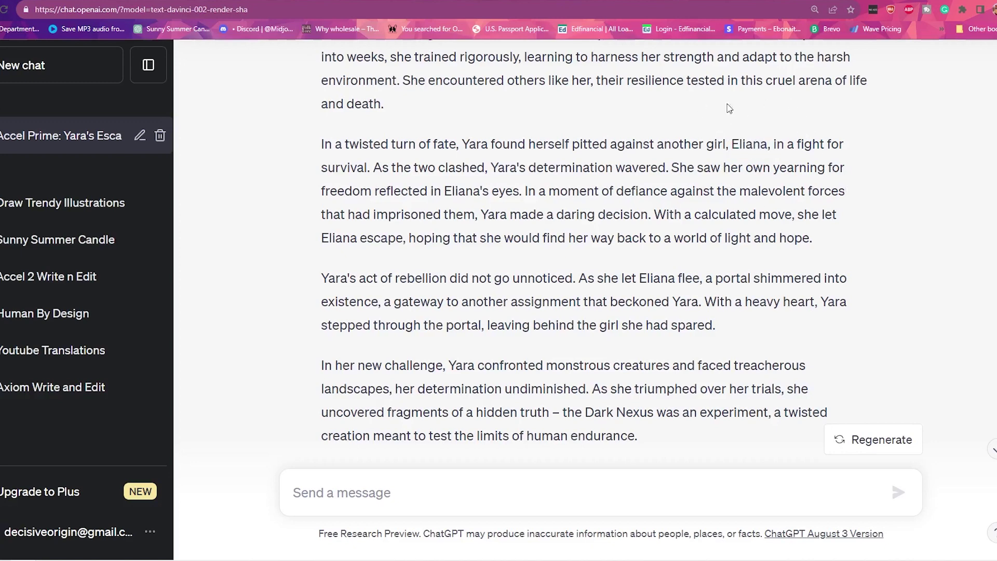
mouse_move(732, 141)
left_mouse_down()
mouse_move(764, 167)
mouse_move(733, 143)
left_mouse_up()
double_click(733, 143)
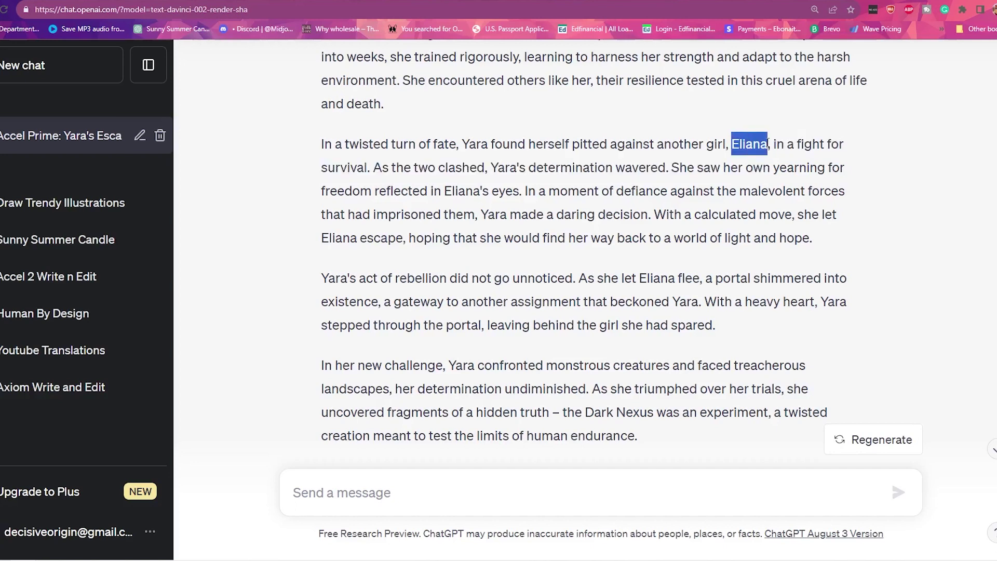
left_click(732, 140)
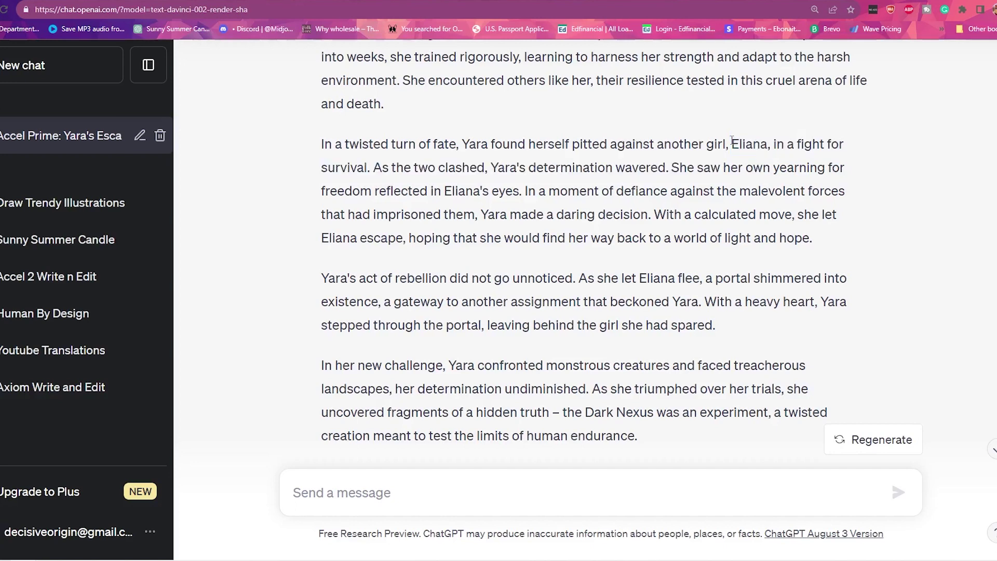
left_click_drag(731, 141, 771, 157)
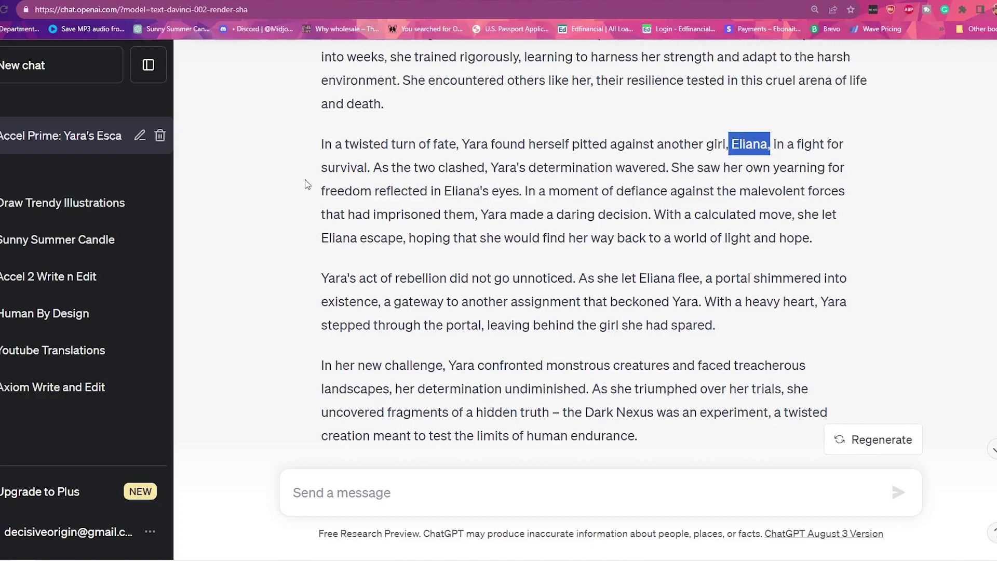
left_click(549, 186)
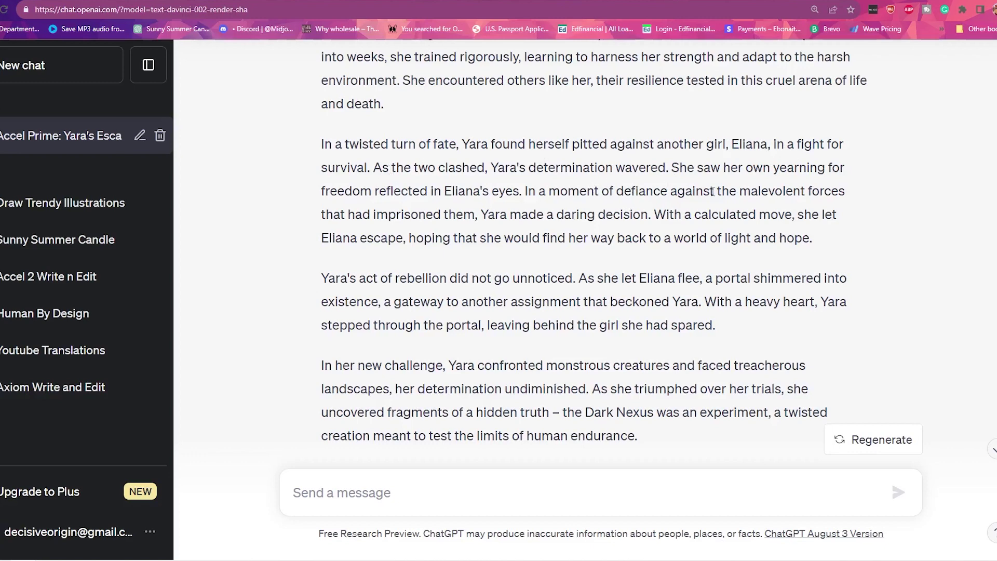
Examine the wording on Eliana's escape and highlight the whole "Yara's act of rebellion did not go unnoticed" paragraph.
left_click_drag(363, 215, 813, 239)
left_click(596, 216)
scroll(435, 255, "down", 2)
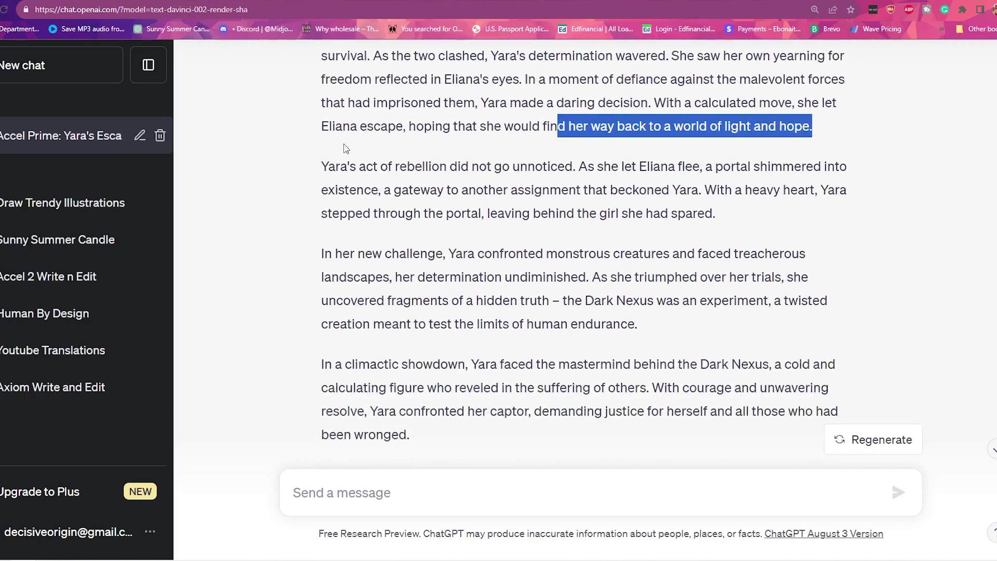
left_click_drag(322, 156, 725, 219)
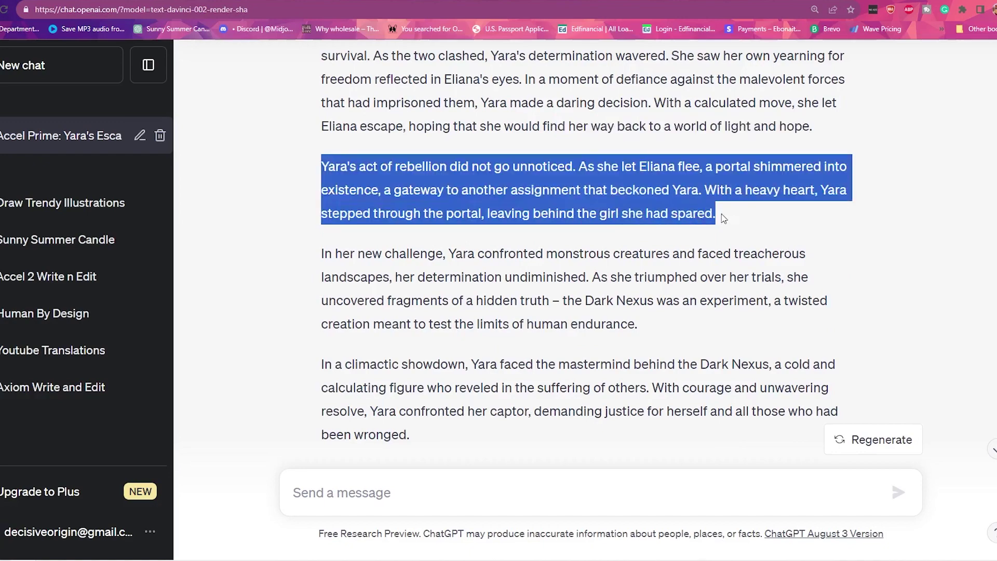
Compare the story with the original prompt, highlighting its last sentence about fighting another girl and letting her escape.
scroll(600, 229, "up", 10)
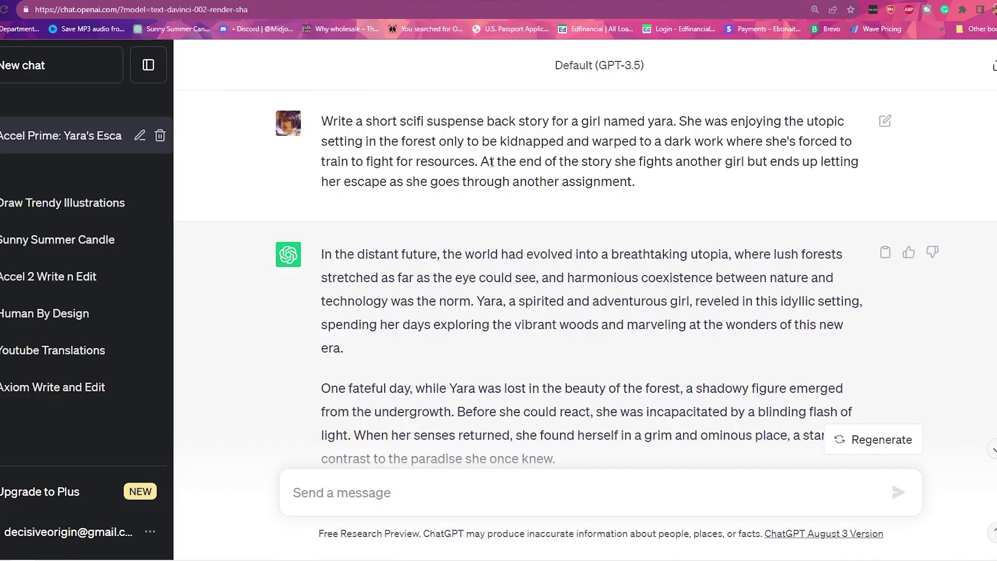
left_click_drag(480, 161, 758, 183)
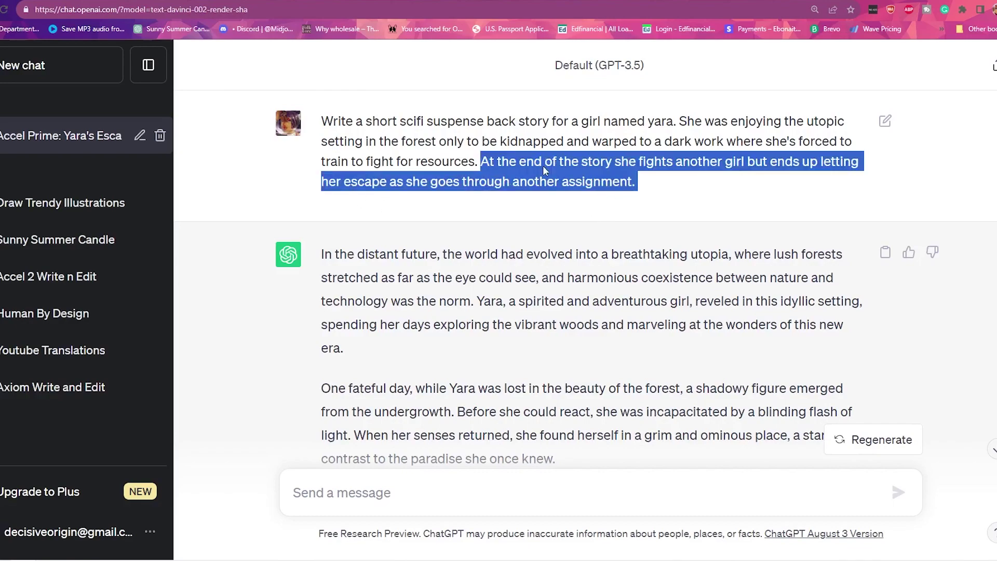
scroll(587, 169, "down", 12)
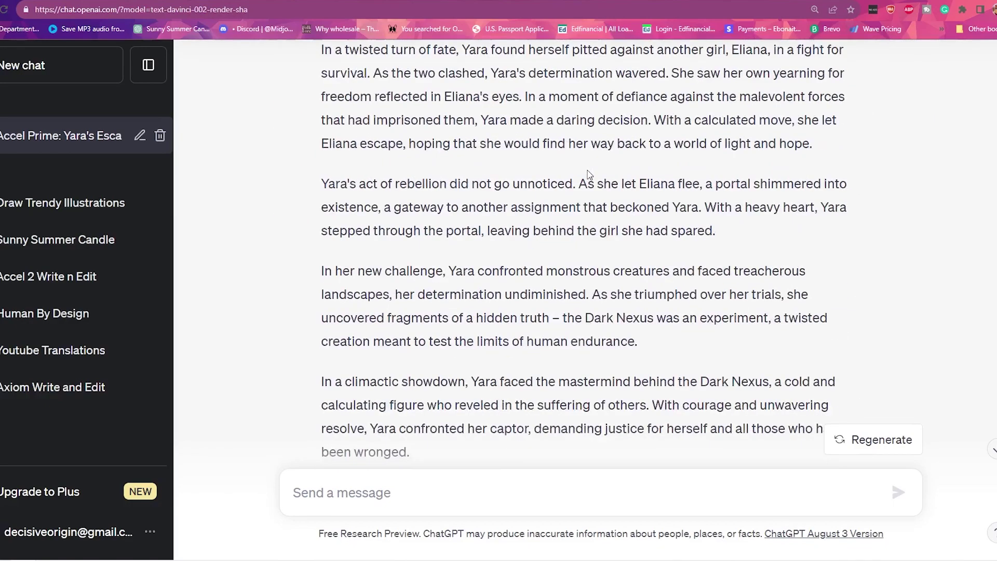
Read through the story's remaining paragraphs, from Yara's act of rebellion to the closing return to the forest.
scroll(589, 171, "down", 3)
scroll(521, 222, "up", 7)
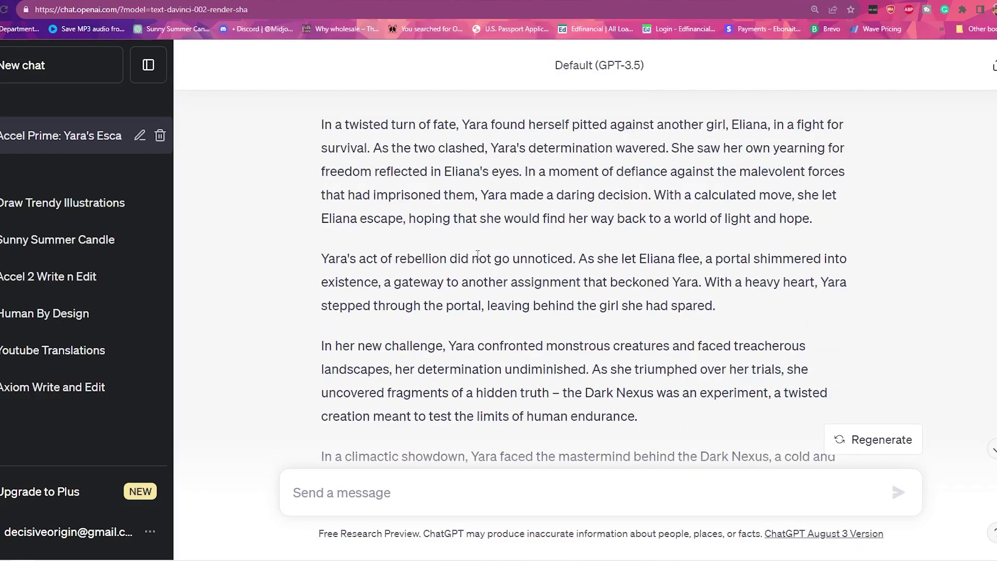
scroll(391, 291, "down", 3)
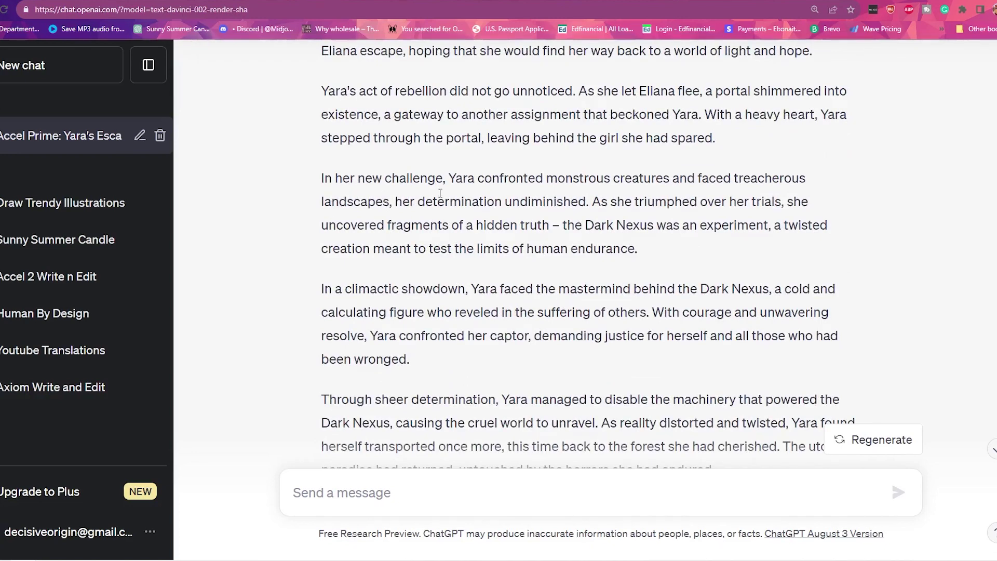
scroll(670, 255, "down", 3)
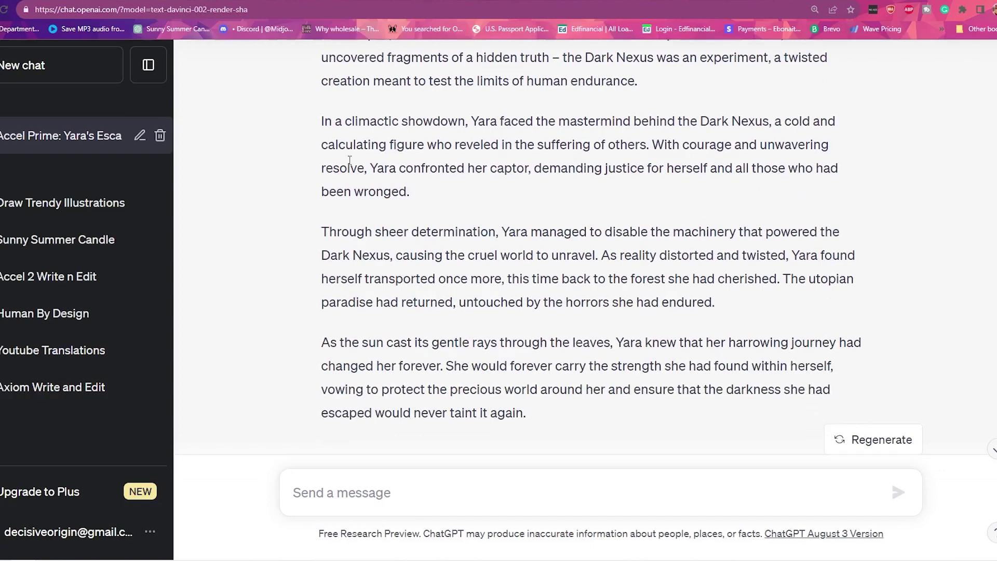
Highlight the whole "Yara's act of rebellion did not go unnoticed" paragraph, including the passage about stepping through the portal.
scroll(415, 198, "up", 4)
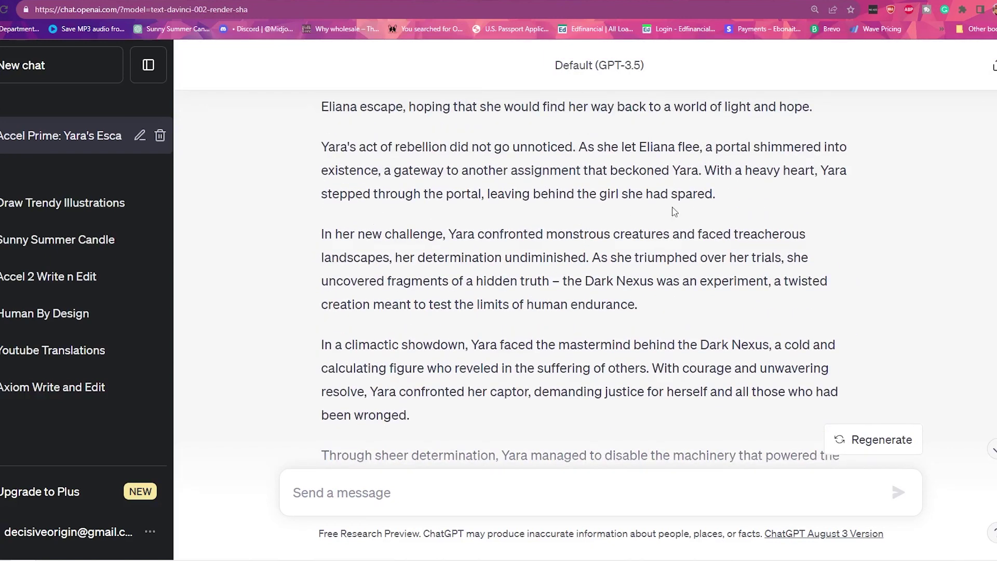
left_click_drag(717, 196, 322, 146)
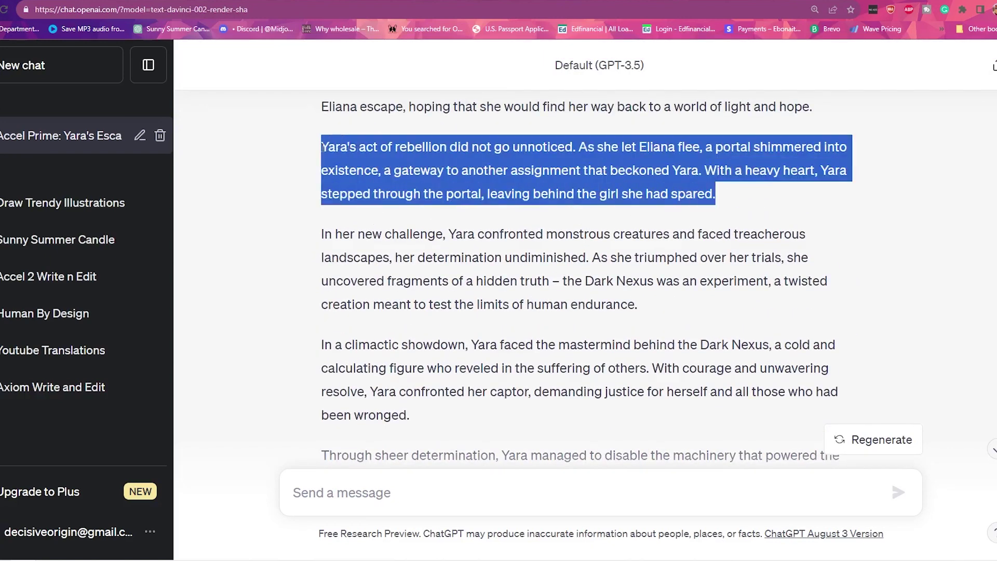
left_click_drag(675, 172, 377, 210)
left_click(436, 196)
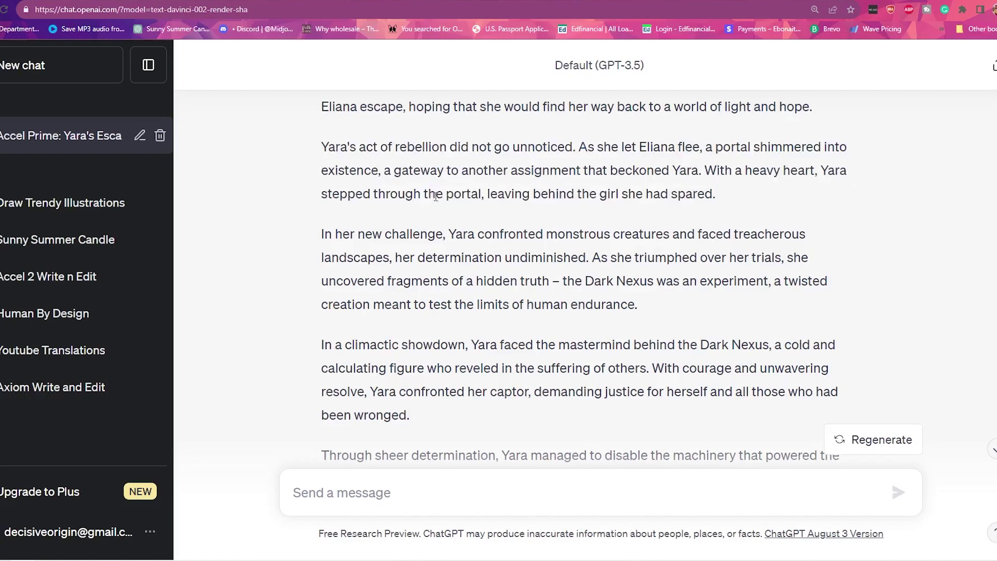
left_click_drag(481, 194, 488, 194)
left_click_drag(734, 195, 494, 170)
left_click_drag(197, 139, 322, 146)
Highlight the phrases about confronting monstrous creatures and facing treacherous landscapes in the "In her new challenge" paragraph.
scroll(393, 294, "down", 3)
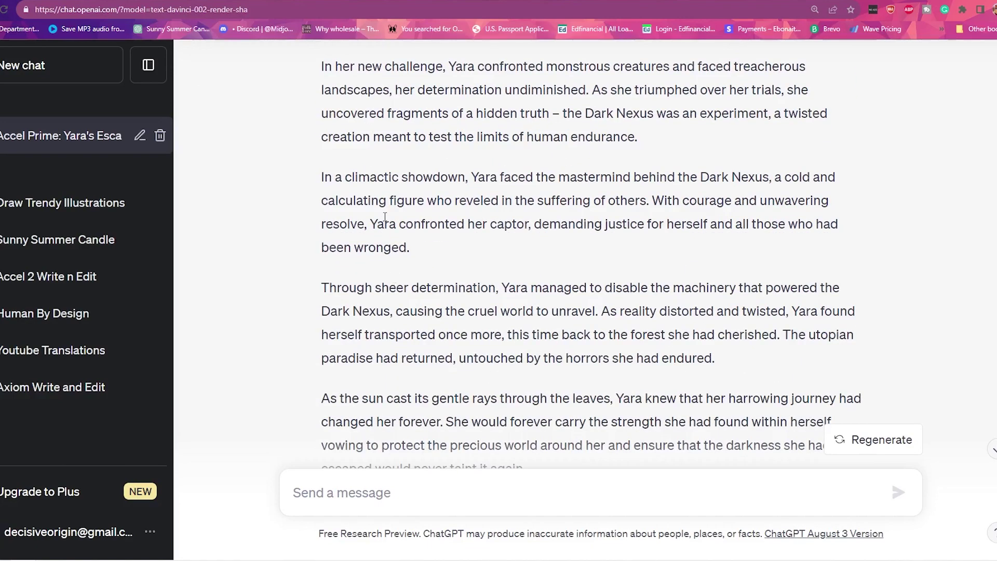
scroll(397, 306, "down", 3)
scroll(491, 367, "up", 5)
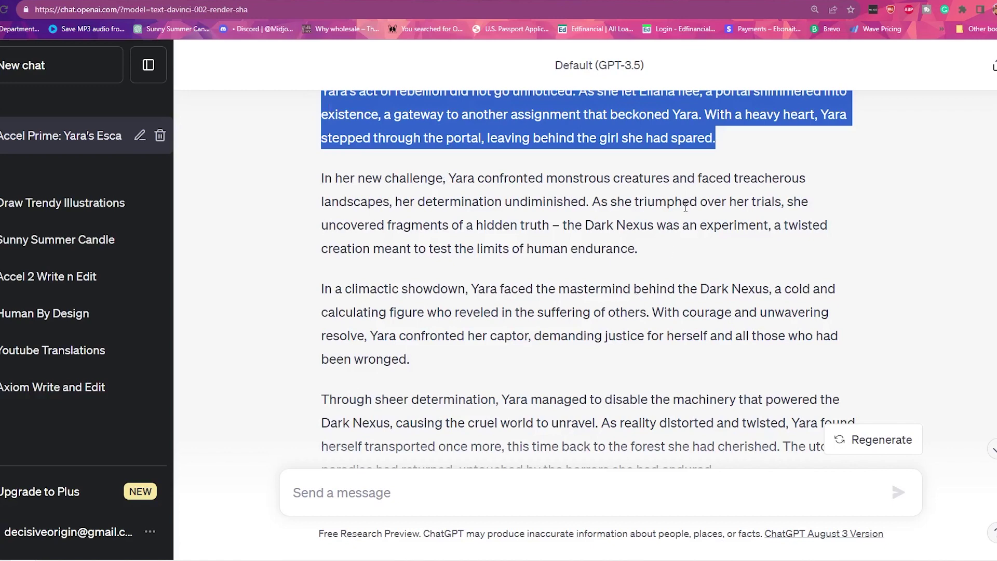
left_click_drag(455, 178, 671, 179)
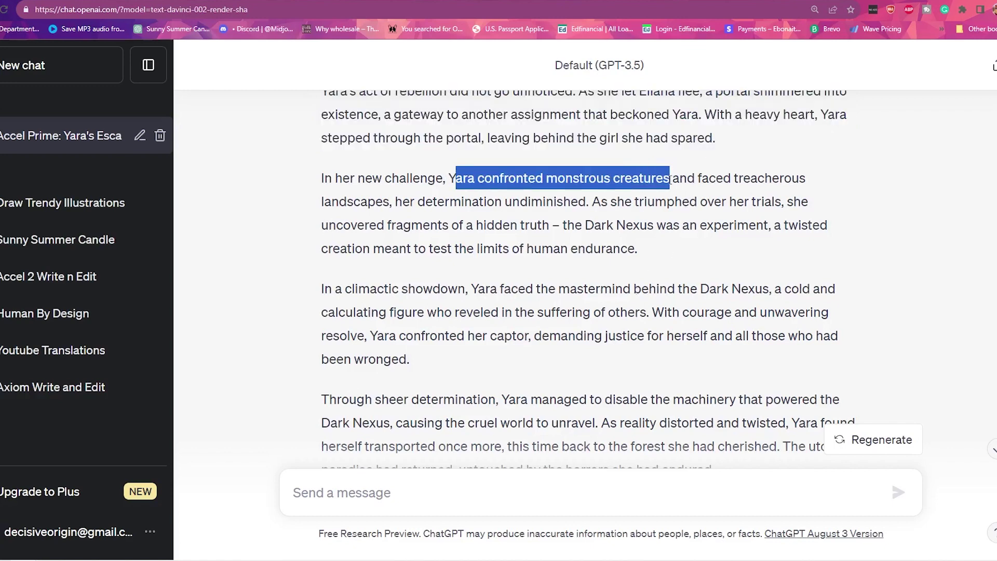
left_click_drag(721, 178, 394, 203)
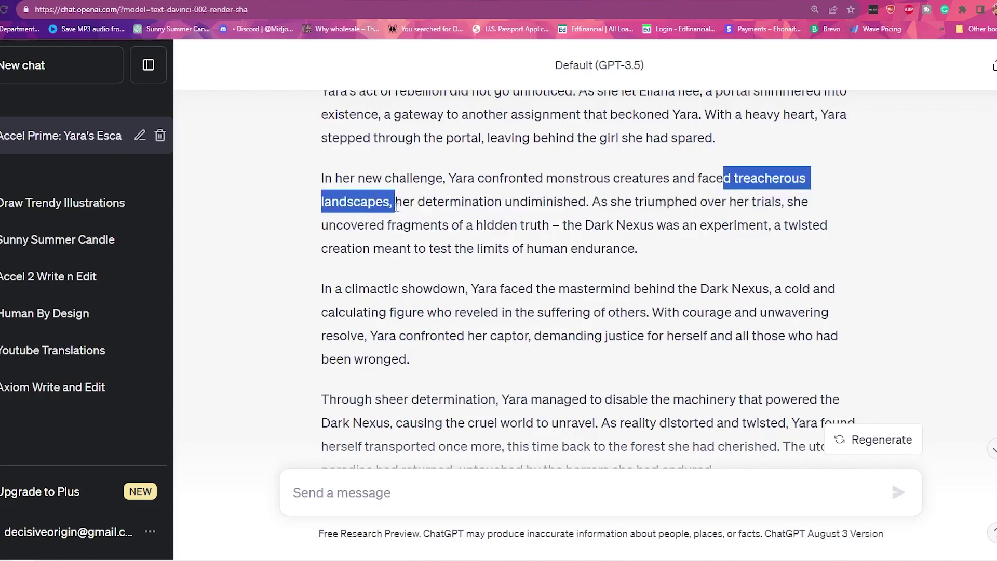
left_click(697, 179)
left_click_drag(697, 178, 390, 203)
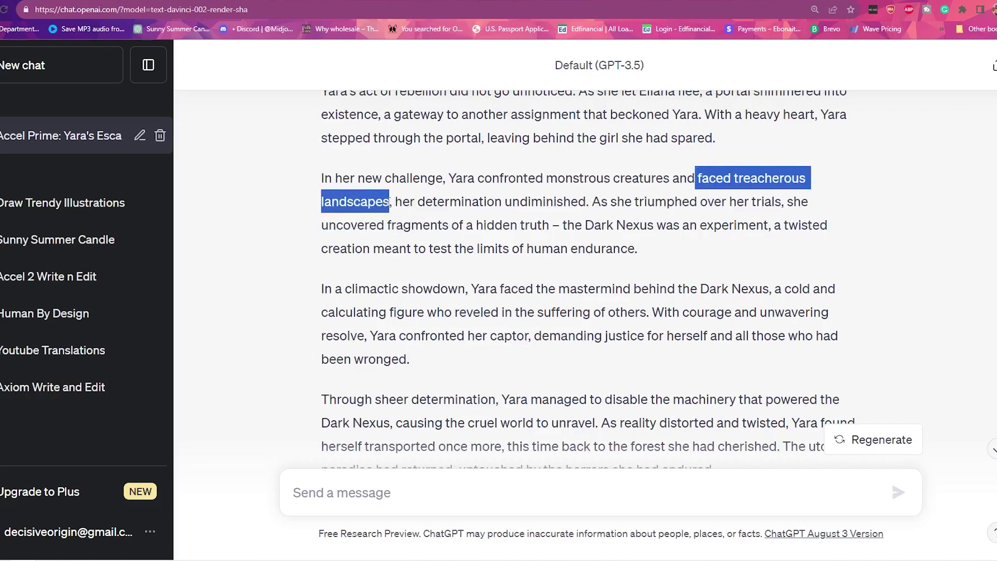
left_click(398, 202)
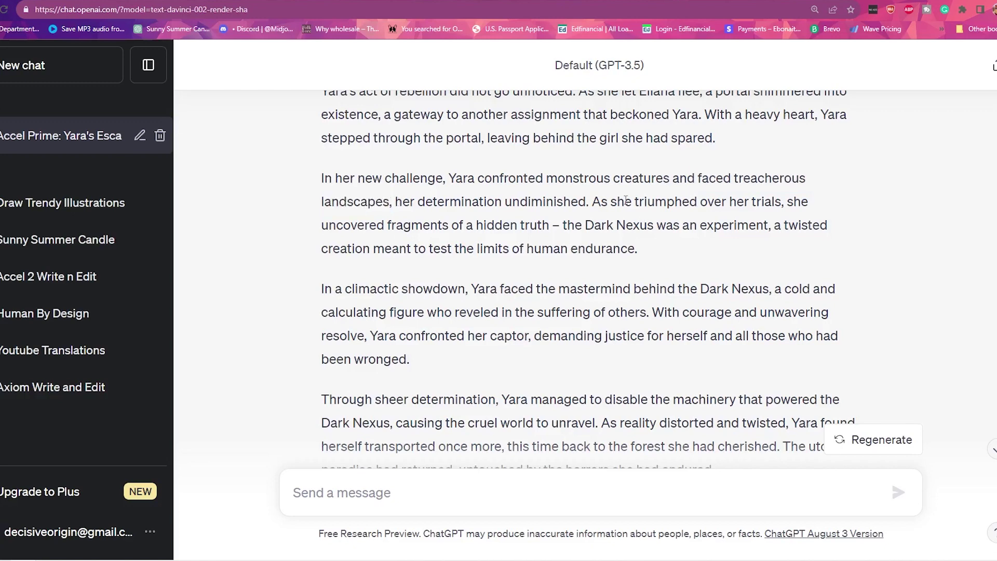
left_click_drag(625, 200, 656, 229)
left_click(661, 238)
Reread the generated story from the utopian opening through the Dark Nexus and Eliana passages to the climactic showdown.
scroll(571, 236, "down", 3)
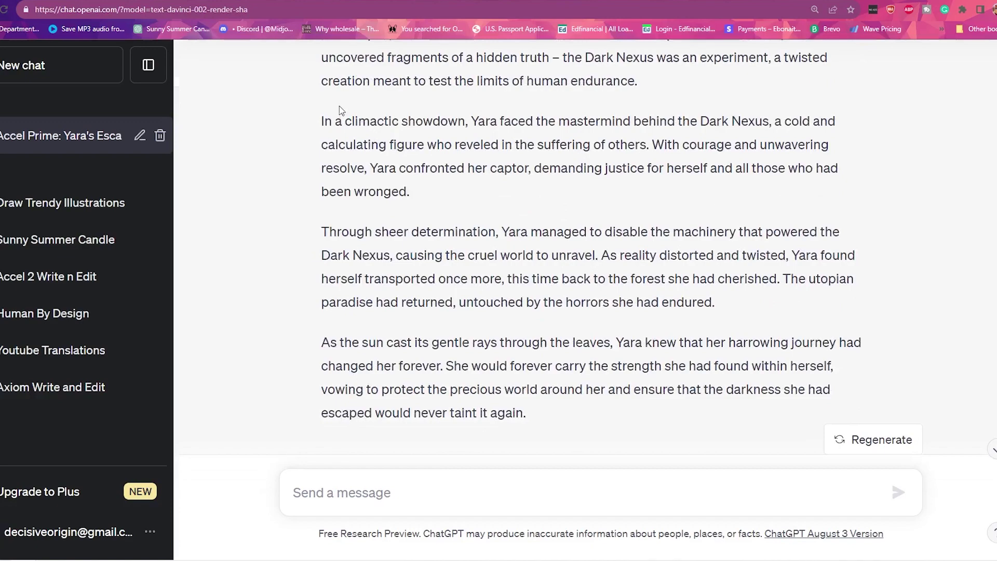
left_click_drag(321, 78, 499, 232)
left_click(564, 198)
scroll(706, 184, "up", 2)
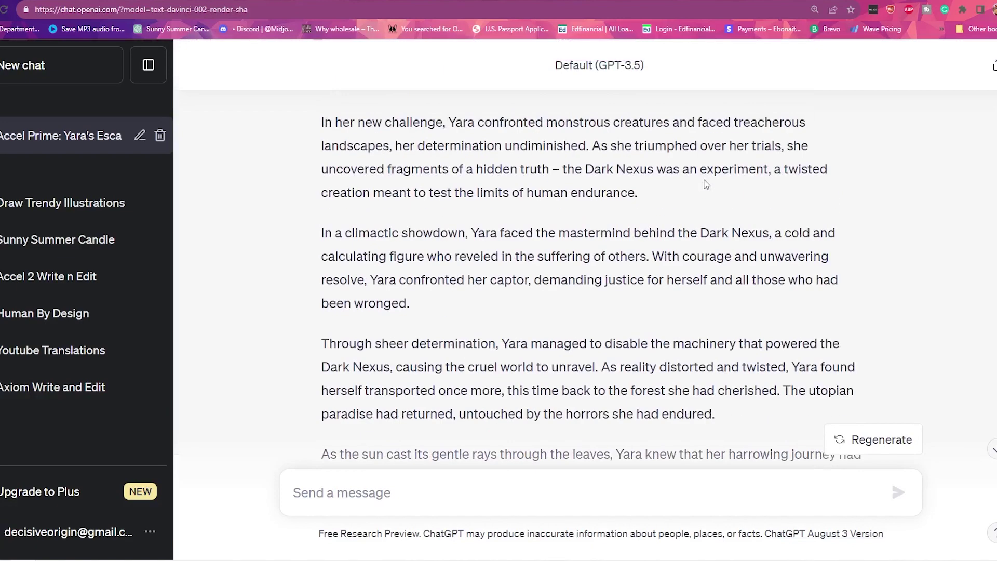
scroll(706, 184, "up", 7)
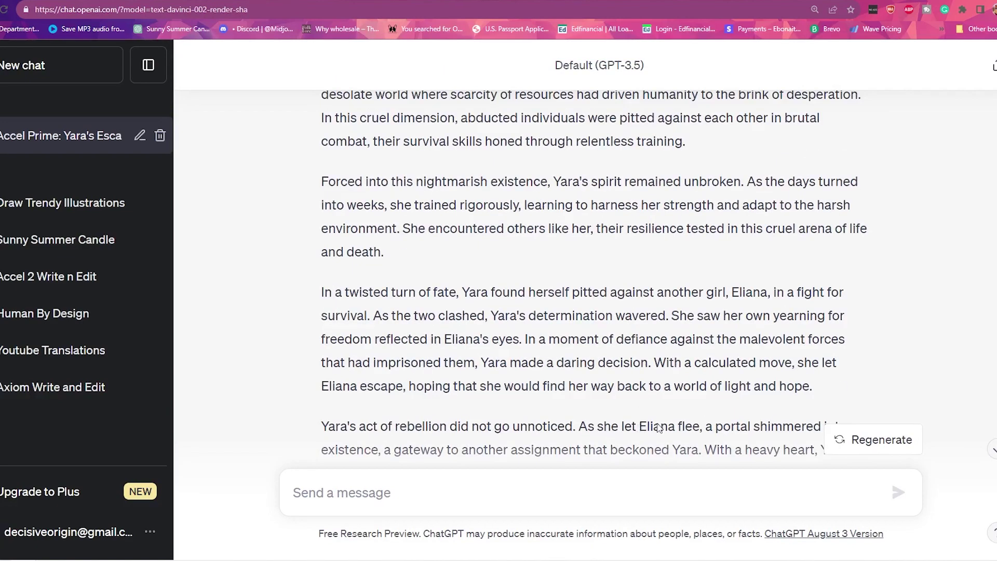
scroll(535, 282, "up", 8)
scroll(614, 249, "down", 4)
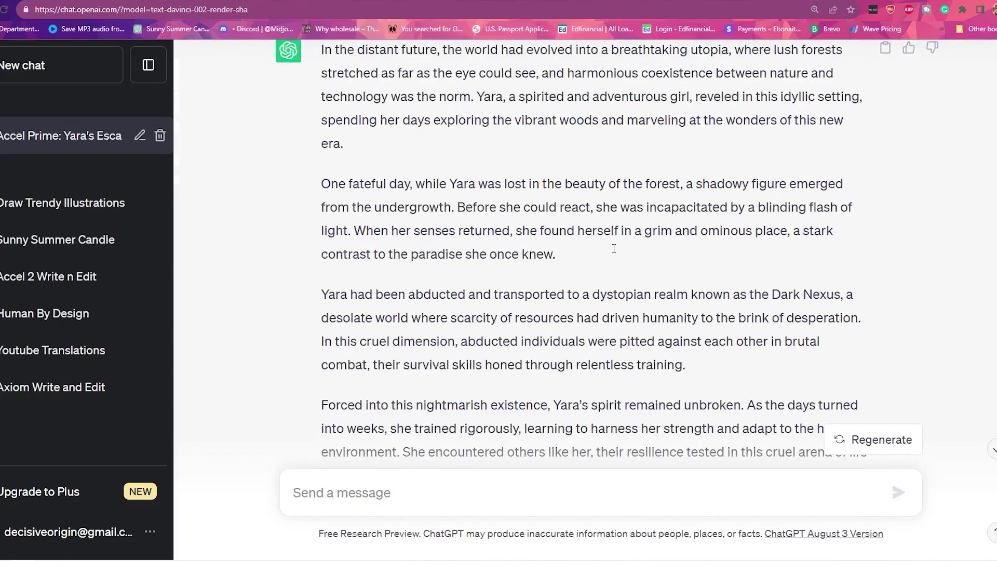
scroll(614, 248, "down", 1)
scroll(363, 267, "down", 3)
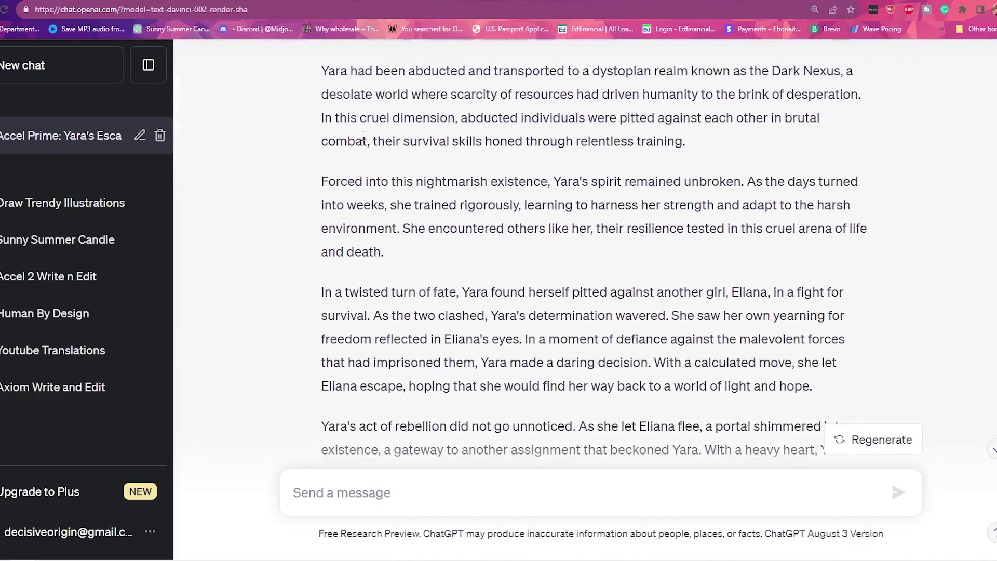
scroll(602, 252, "down", 9)
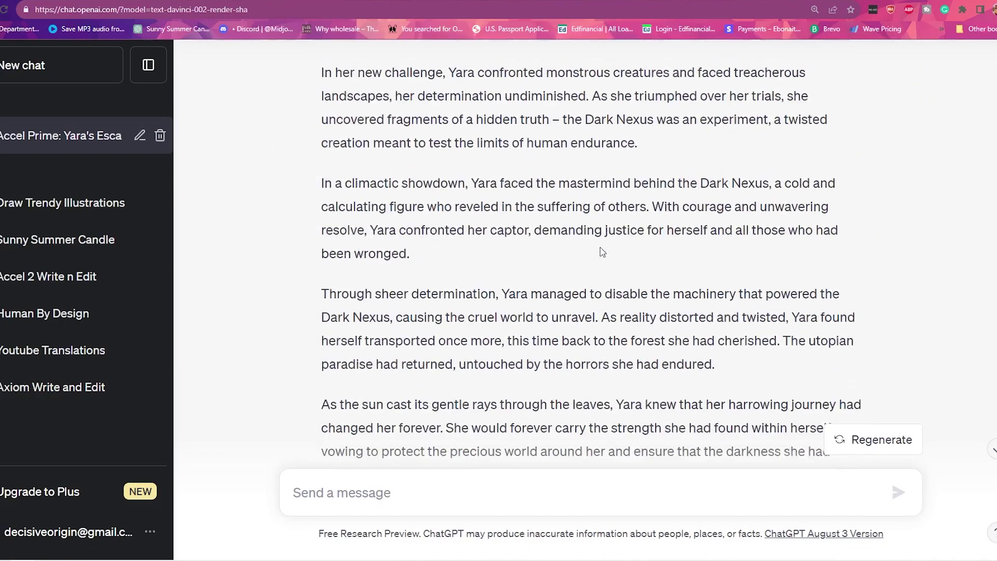
scroll(602, 252, "down", 2)
Highlight the "Through sheer determination" passage about Yara disabling the machinery that powered the Dark Nexus.
left_click_drag(329, 175, 781, 198)
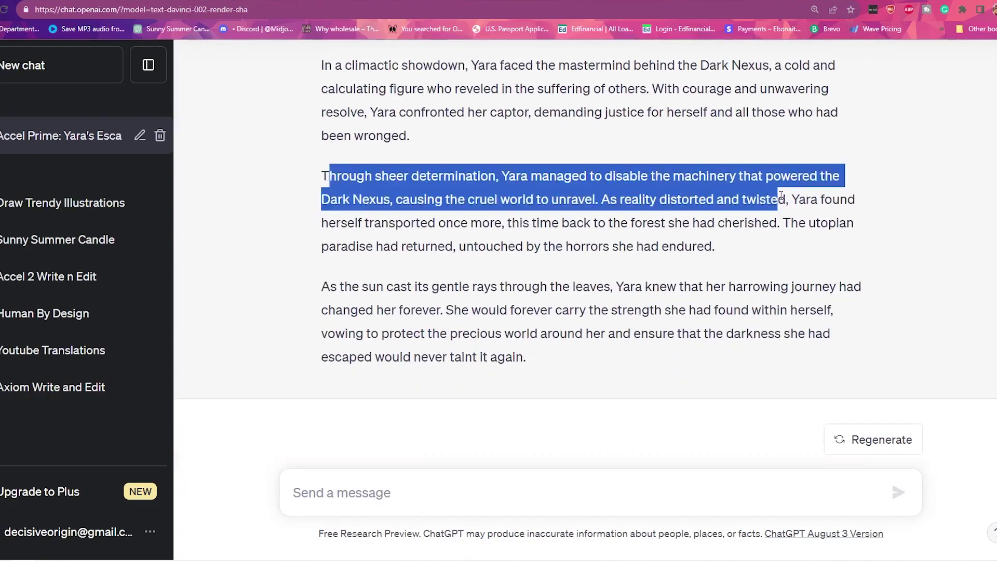
left_click_drag(590, 175, 401, 212)
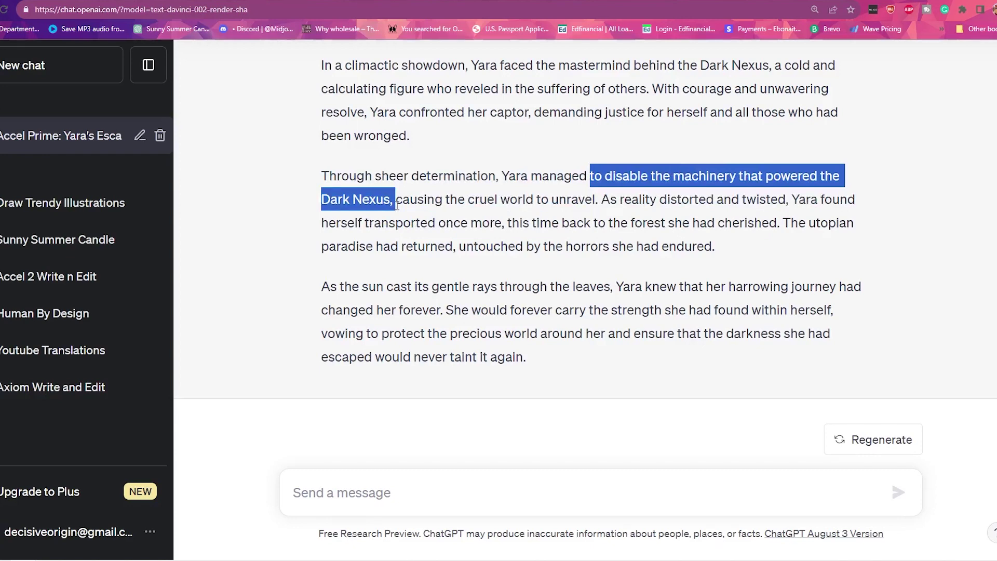
left_click(531, 169)
left_click_drag(509, 176, 397, 206)
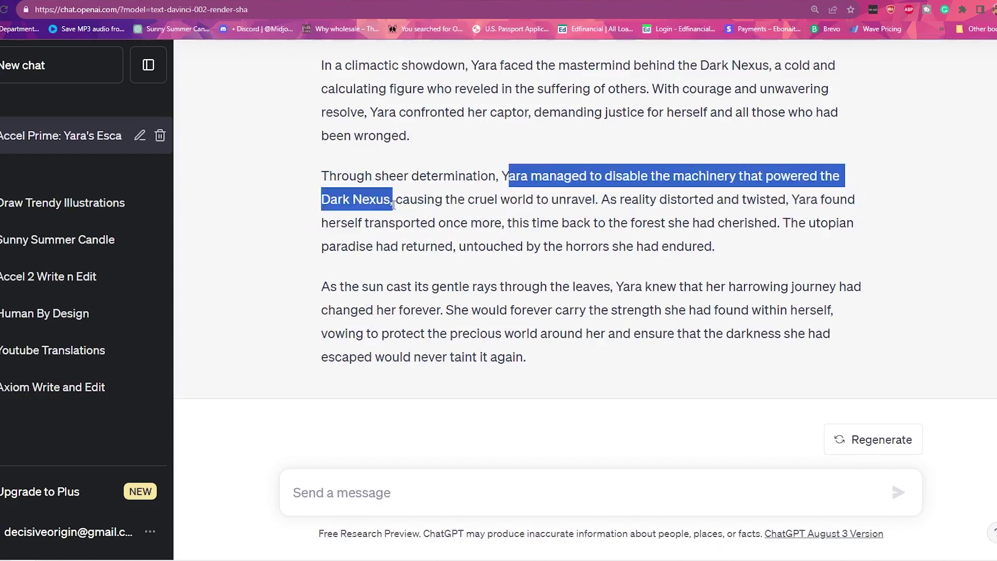
left_click(422, 190)
left_click_drag(357, 176, 675, 367)
left_click(593, 318)
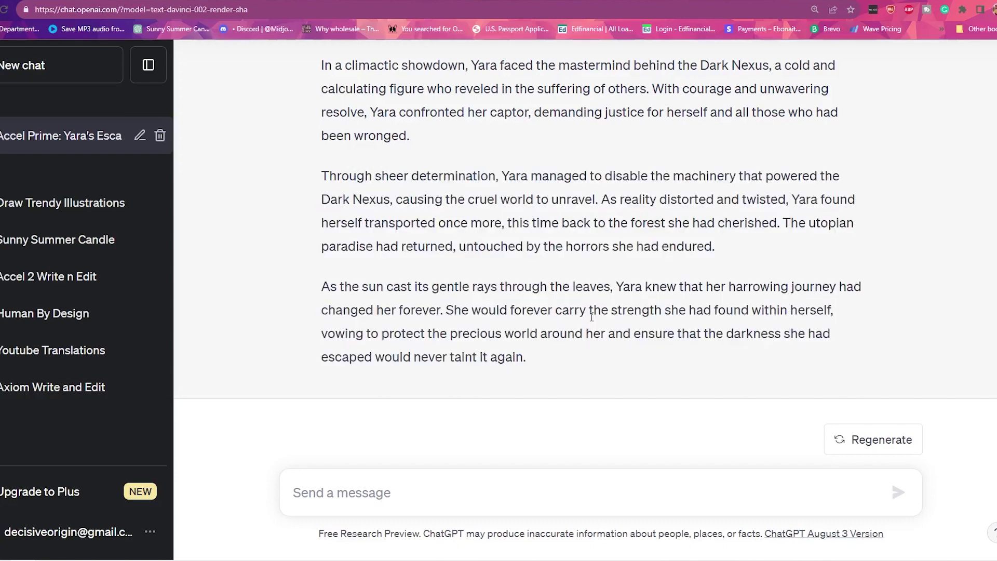
Highlight the closing paragraph's text about the harrowing journey changing Yara forever and her vow to keep the darkness away.
left_click_drag(616, 287, 527, 357)
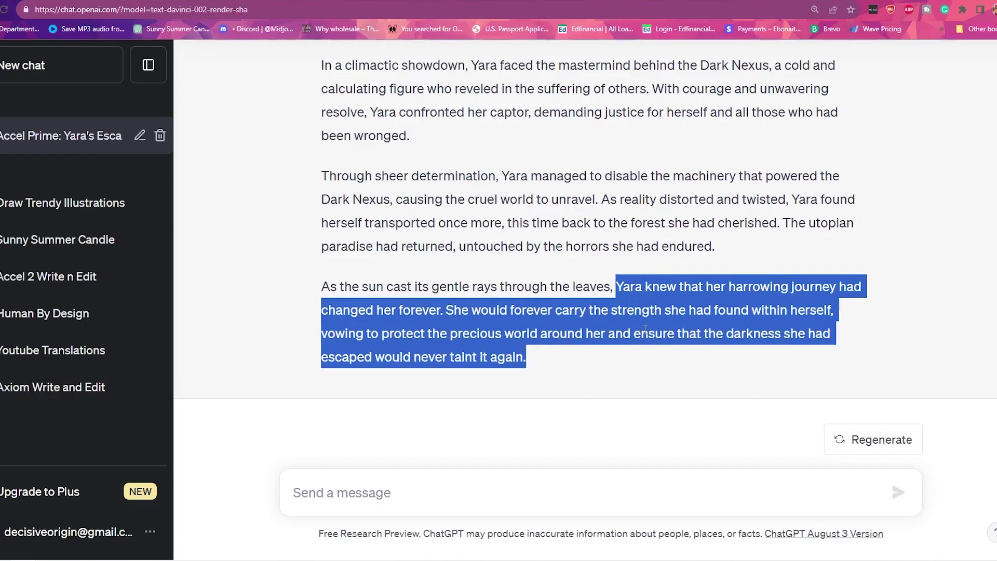
left_click(624, 301)
left_click(620, 288)
key("shift+Down")
key("shift+Down")
key("shift+Down")
left_click(494, 320)
left_click_drag(377, 311, 502, 313)
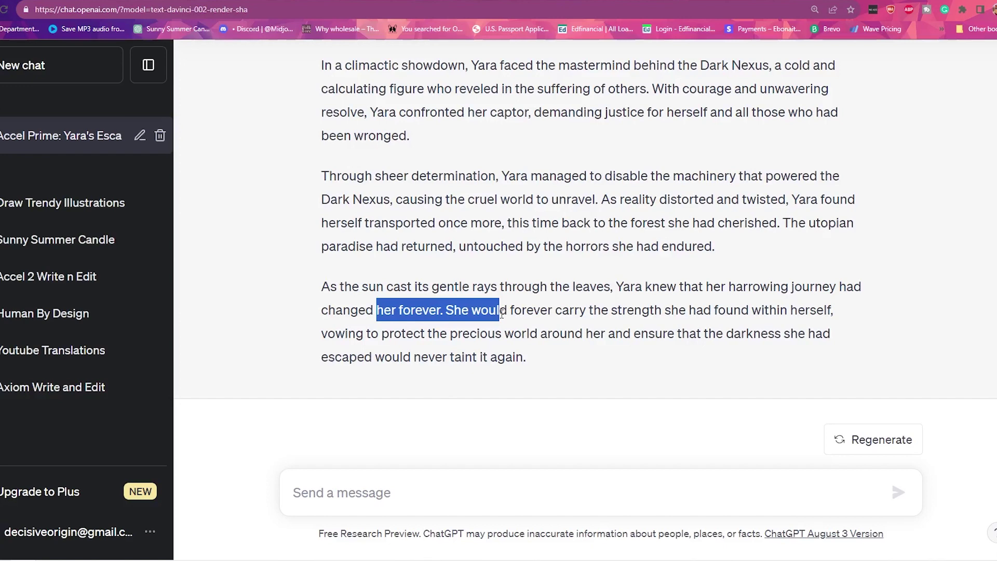
left_click_drag(503, 333, 544, 358)
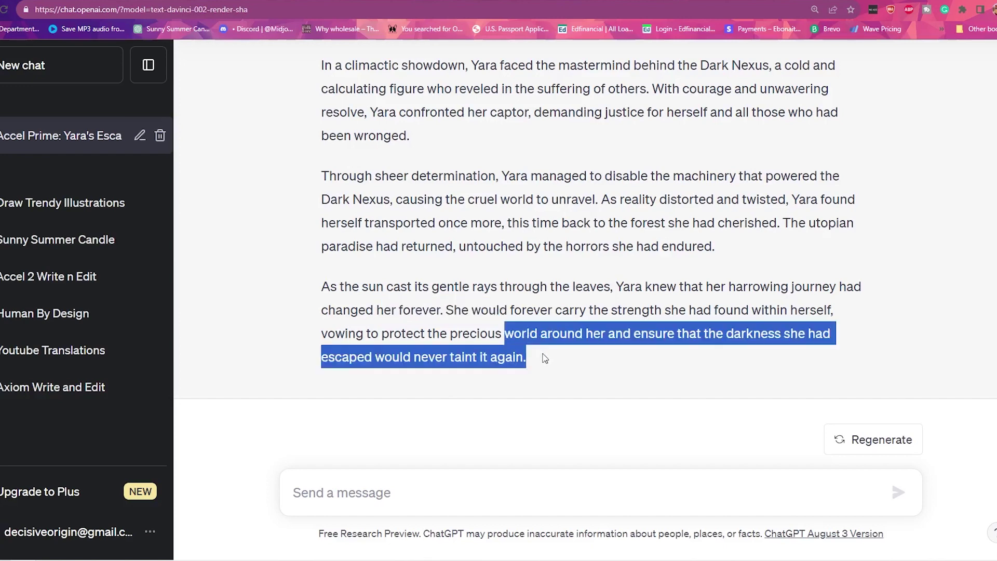
left_click(468, 355)
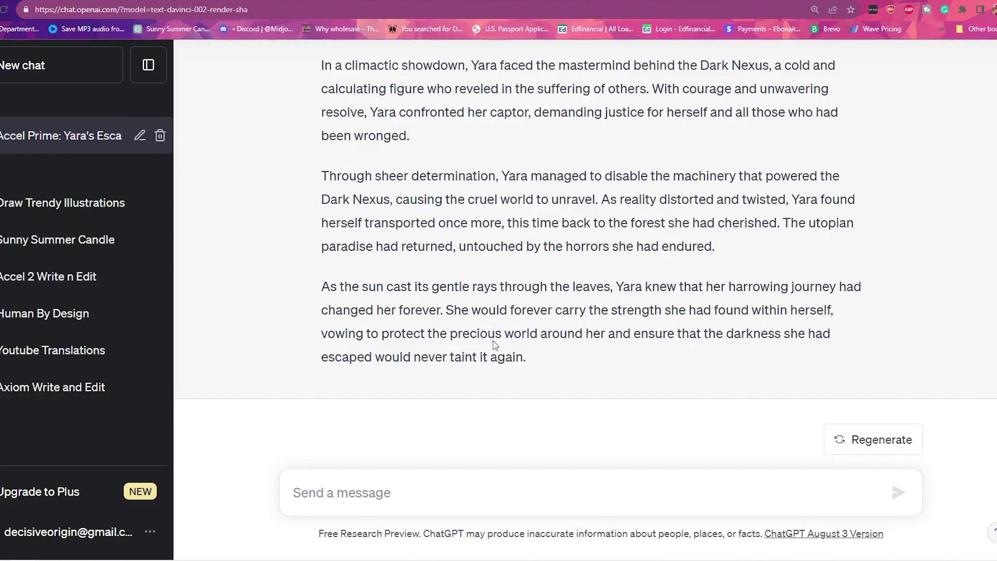
triple_click(496, 337)
left_click(393, 273)
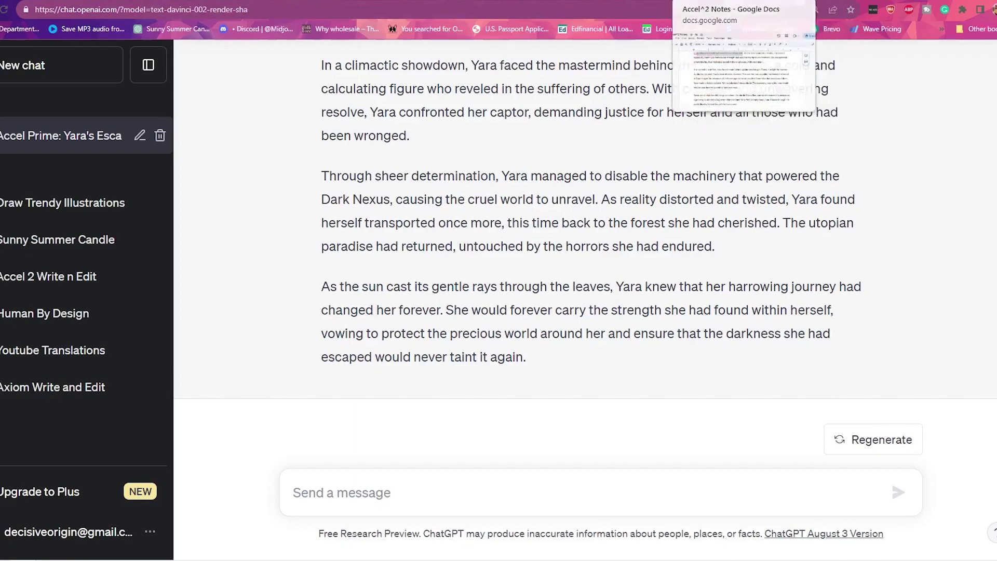
Switch to the Accel^2 Notes document in Google Docs and select the two-character sketch at its beginning.
left_click(716, 1)
scroll(540, 316, "up", 10)
scroll(540, 317, "up", 10)
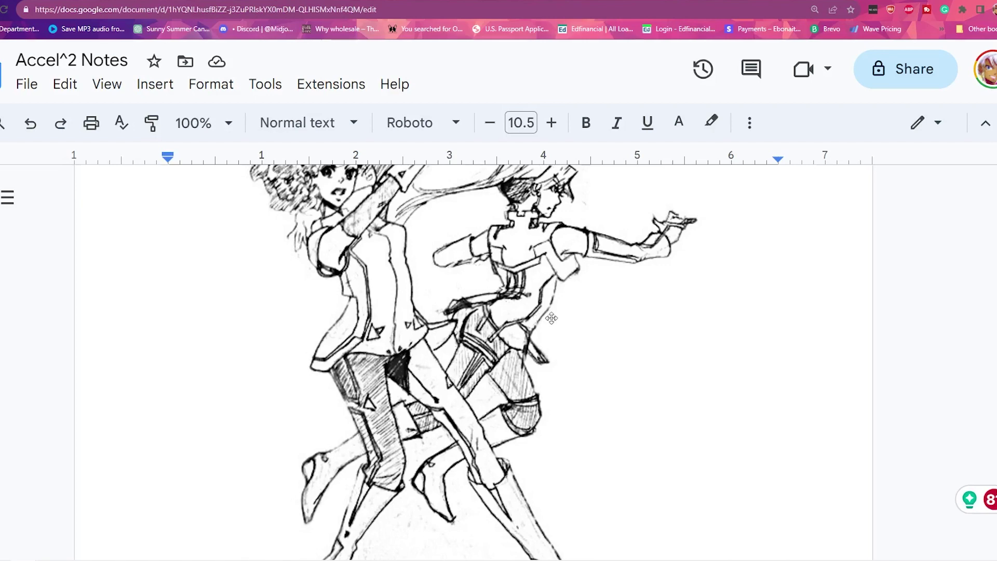
left_click(695, 364)
scroll(597, 353, "up", 4)
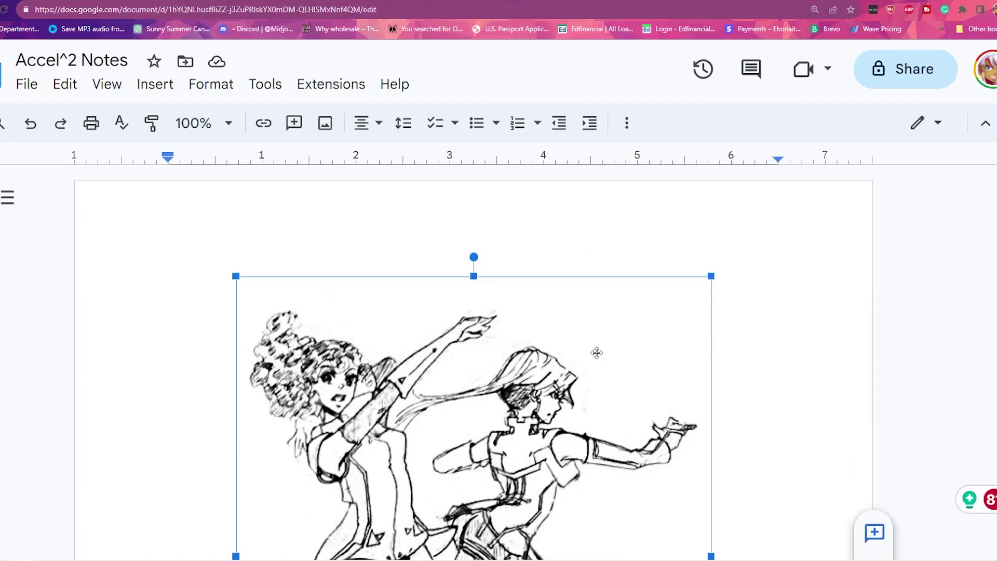
scroll(597, 353, "down", 9)
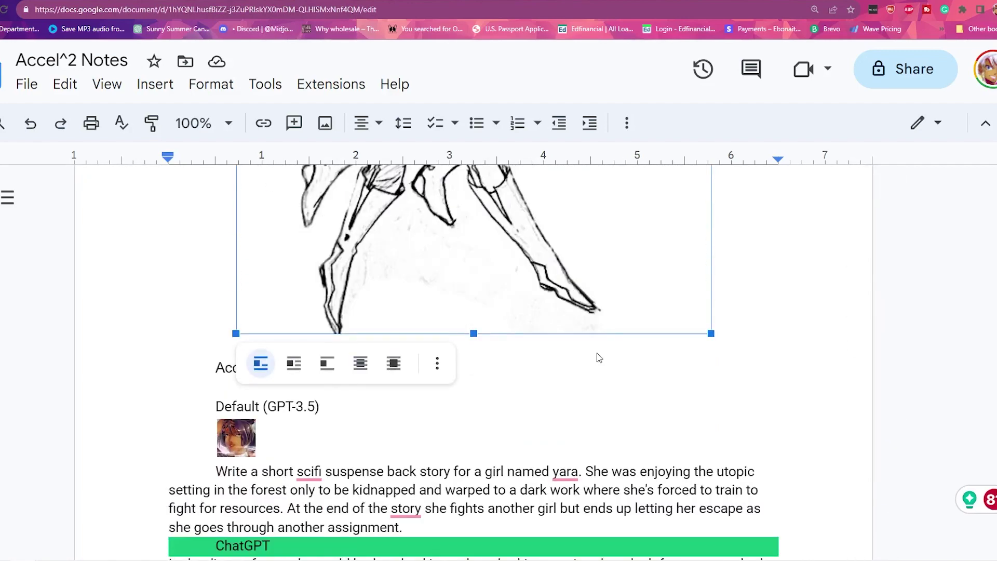
Reduce the page zoom to 125% and deselect the sketch in the Accel^2 notes.
key("ctrl+minus")
key("ctrl+minus")
key("ctrl+minus")
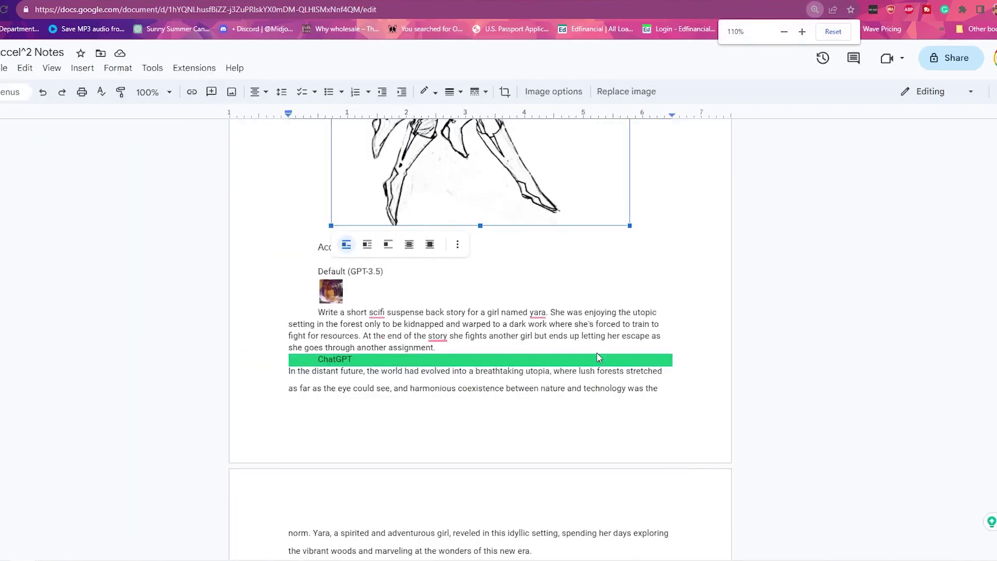
key("ctrl+minus")
key("ctrl+minus")
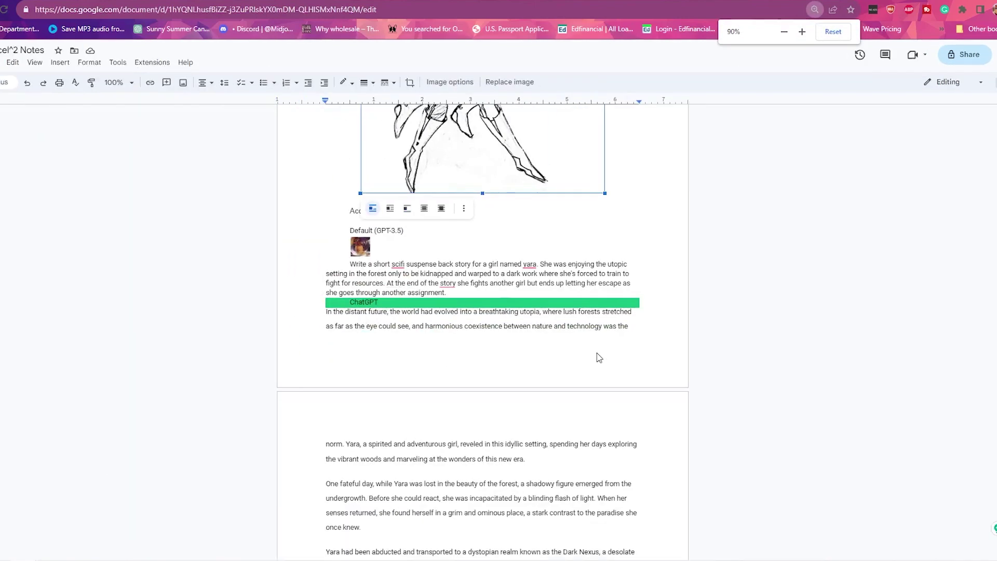
key("ctrl+plus")
key("ctrl+plus")
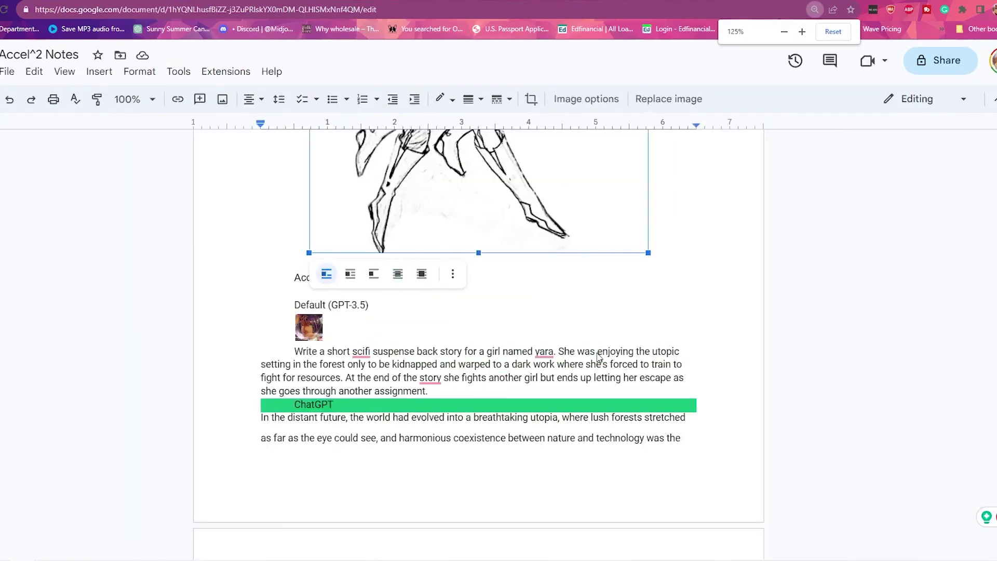
left_click(750, 353)
Review the notes from the opening sketch through the annotated Yara story and inspiration notes to the "Where to upload" list.
scroll(750, 370, "up", 5)
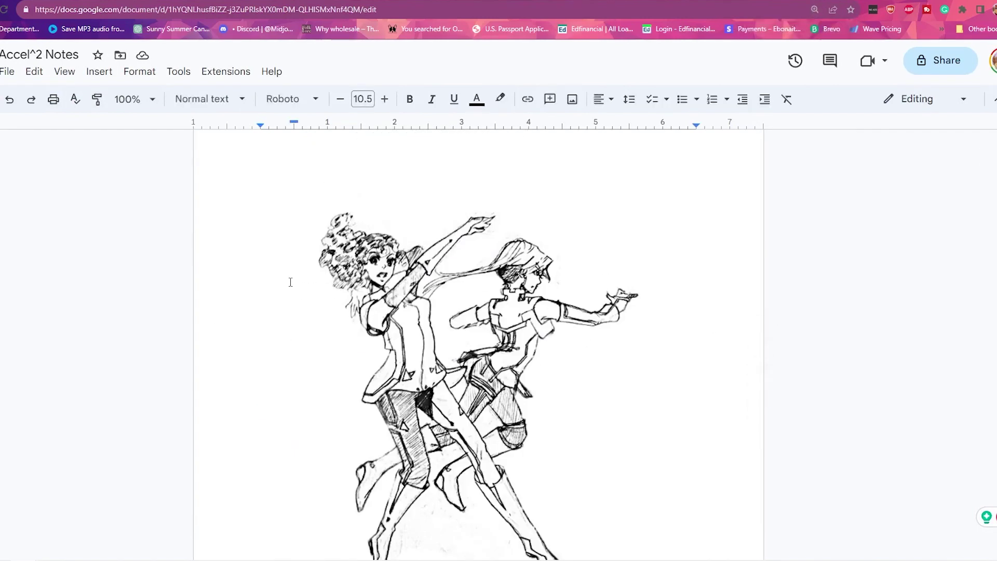
scroll(291, 293, "down", 15)
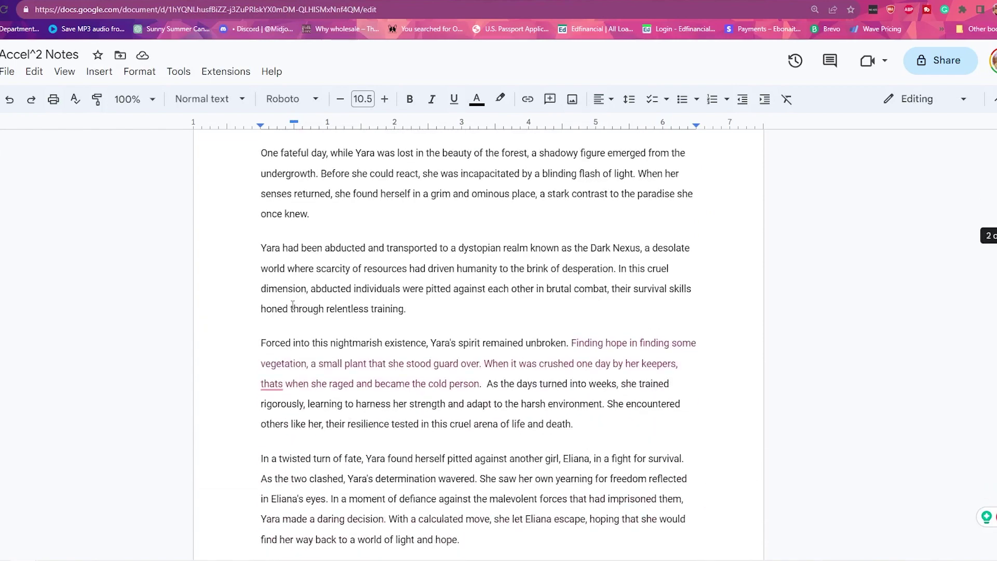
scroll(293, 306, "down", 5)
scroll(355, 270, "down", 4)
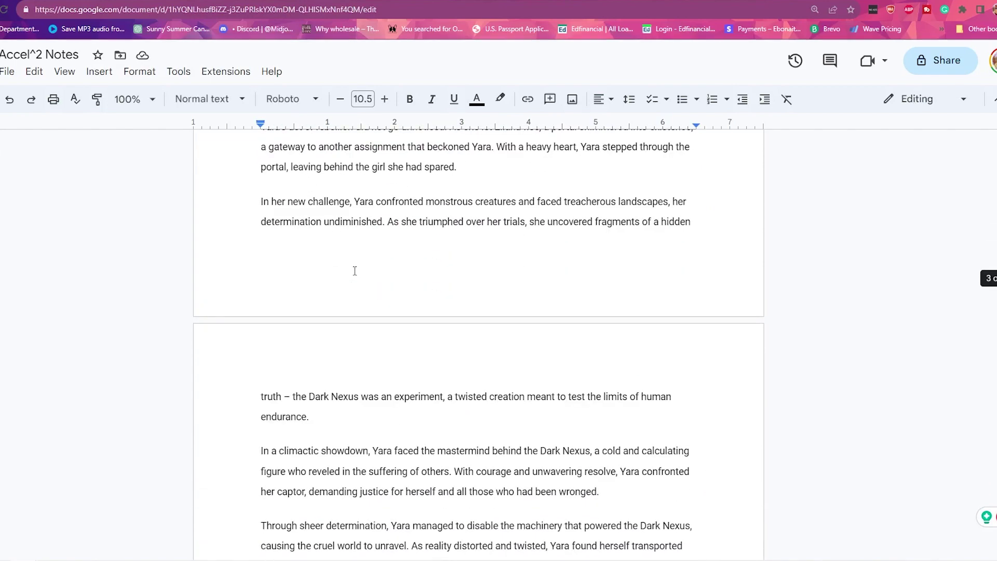
scroll(355, 271, "up", 5)
double_click(290, 275)
scroll(474, 345, "down", 6)
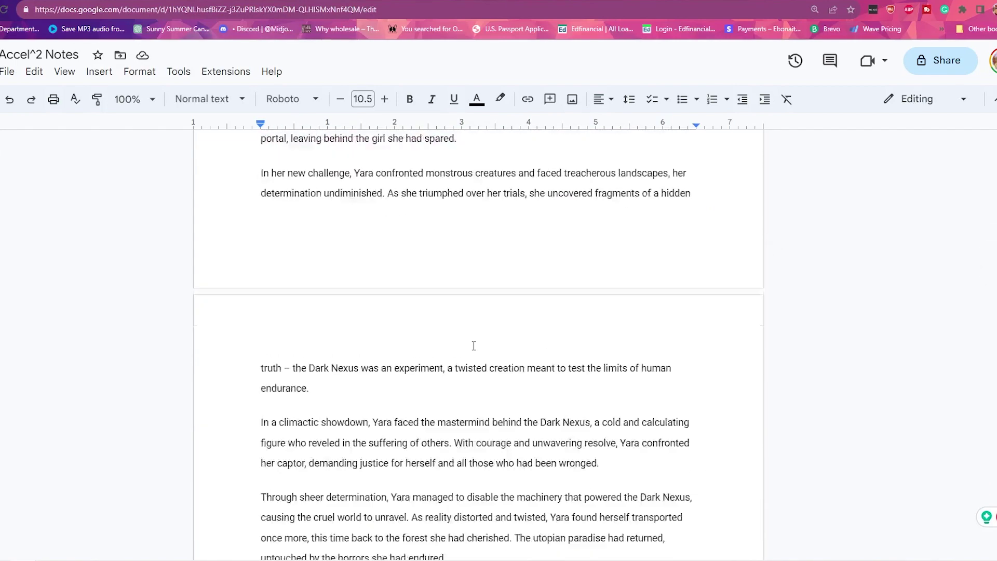
scroll(474, 345, "down", 5)
scroll(504, 385, "down", 5)
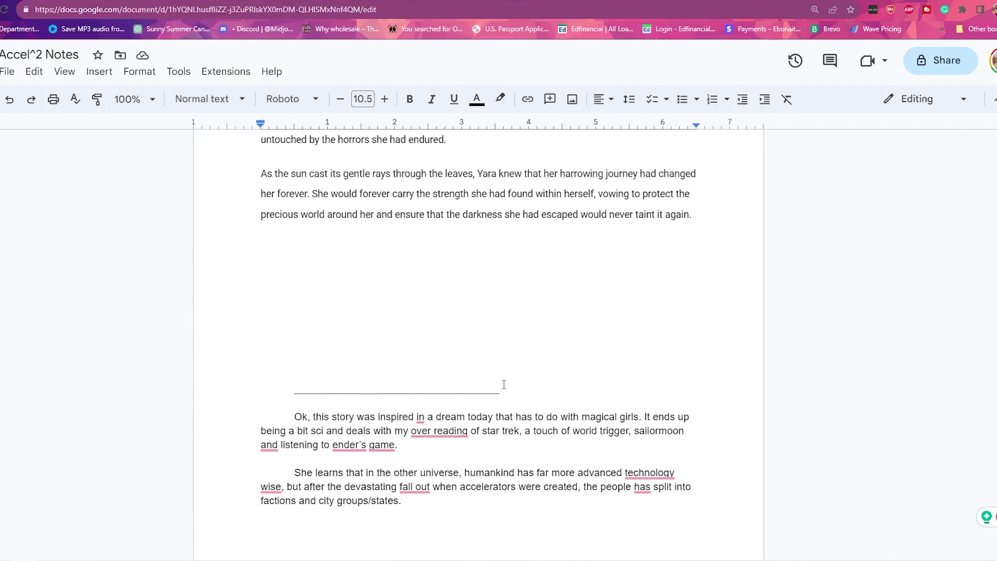
scroll(504, 385, "down", 15)
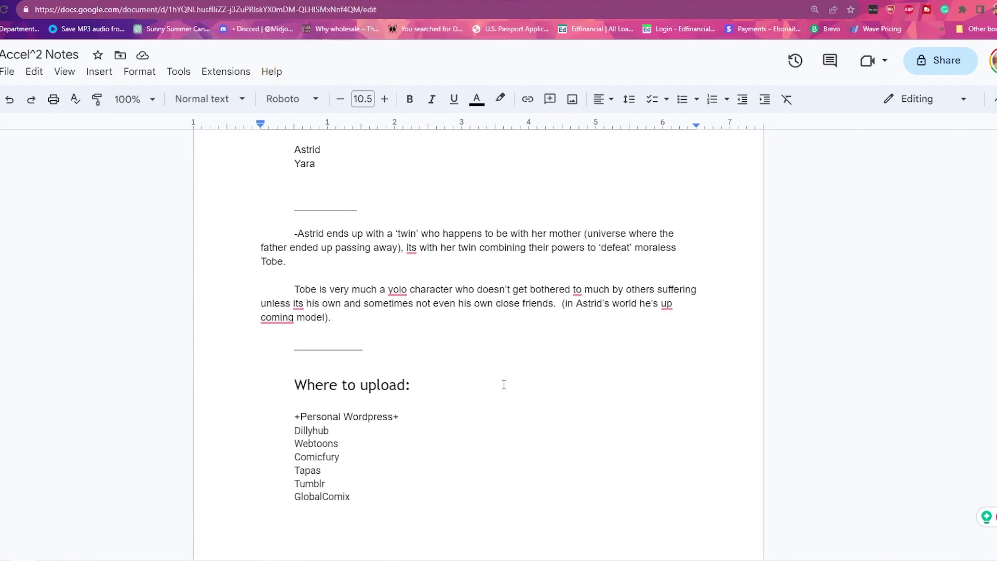
left_click(525, 275)
scroll(505, 419, "up", 15)
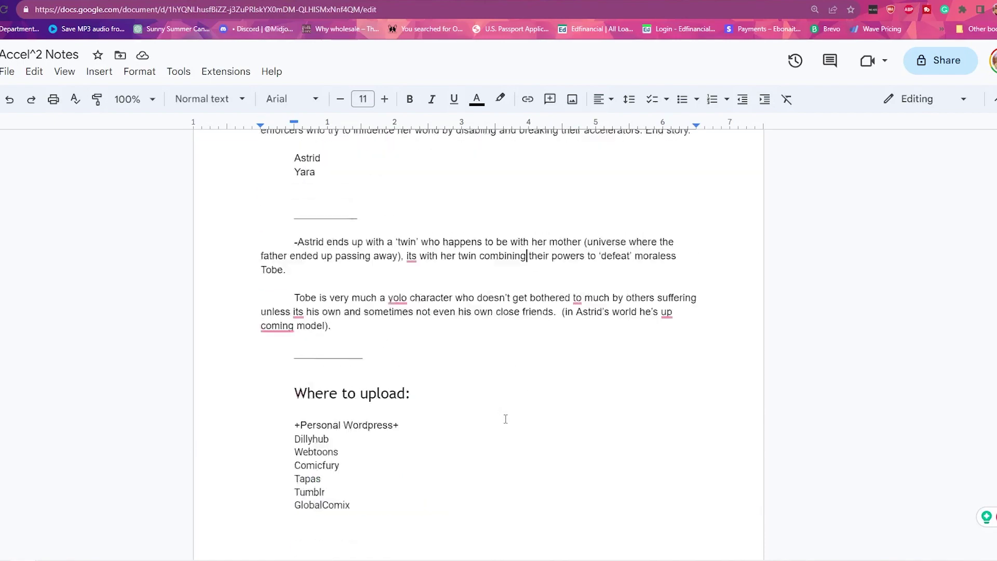
scroll(506, 419, "up", 5)
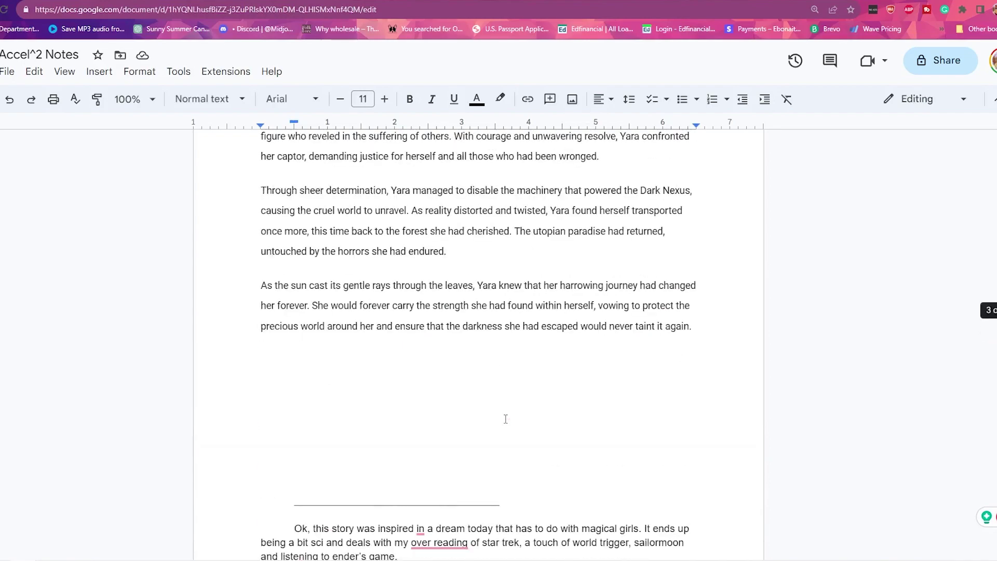